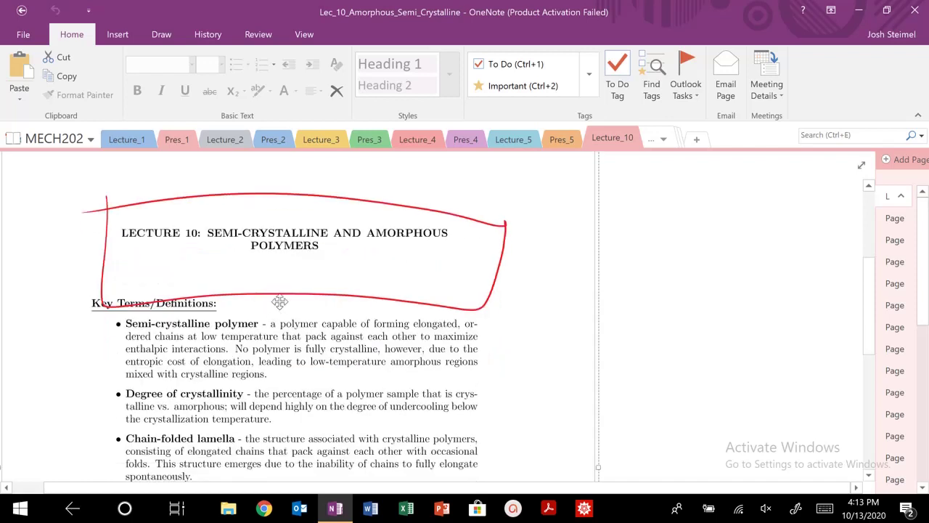
Box and underline the Lecture 10 title in red ink, with an arrow pointing right
mouse_move(210, 220)
mouse_down()
mouse_move(204, 264)
mouse_move(457, 273)
mouse_move(240, 210)
mouse_move(188, 208)
mouse_up()
mouse_move(215, 240)
mouse_down()
mouse_move(321, 239)
mouse_move(216, 245)
mouse_up()
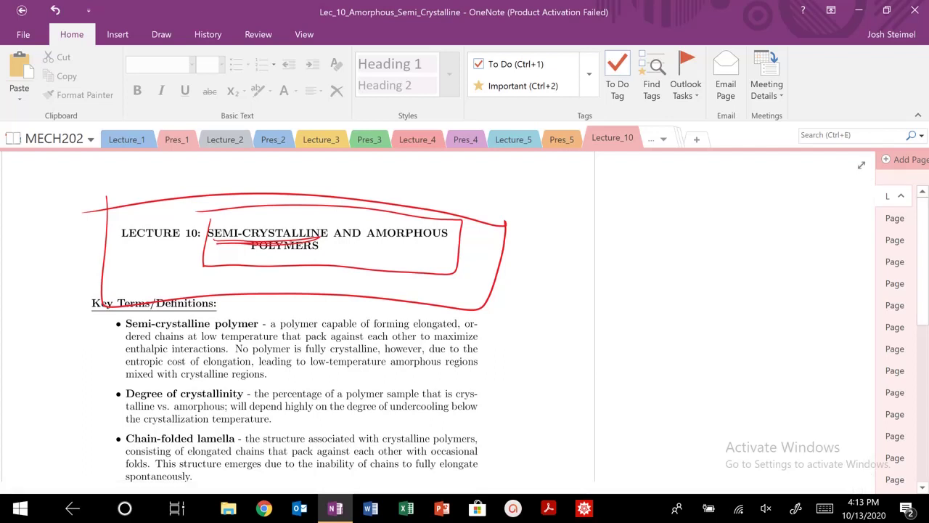
drag(368, 236, 455, 244)
drag(248, 250, 348, 253)
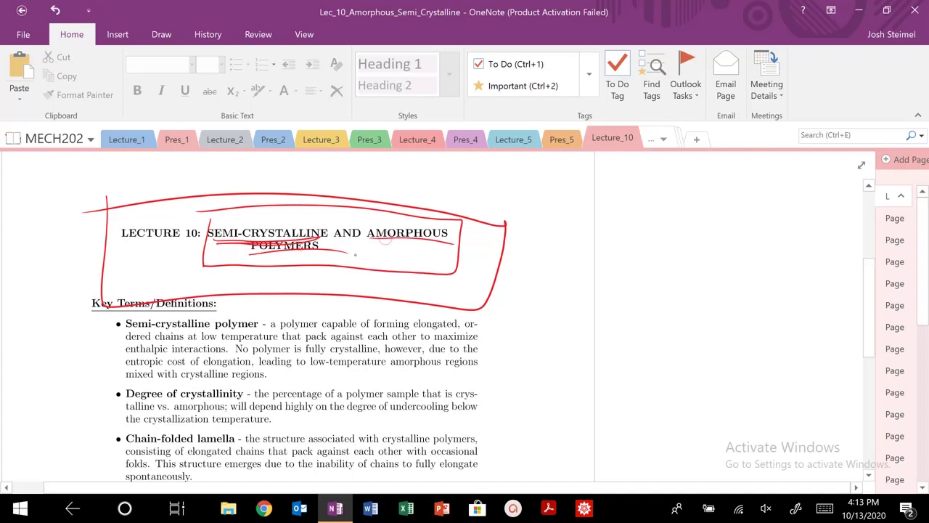
mouse_move(296, 228)
mouse_down()
mouse_move(443, 188)
mouse_move(476, 218)
mouse_move(471, 230)
mouse_up()
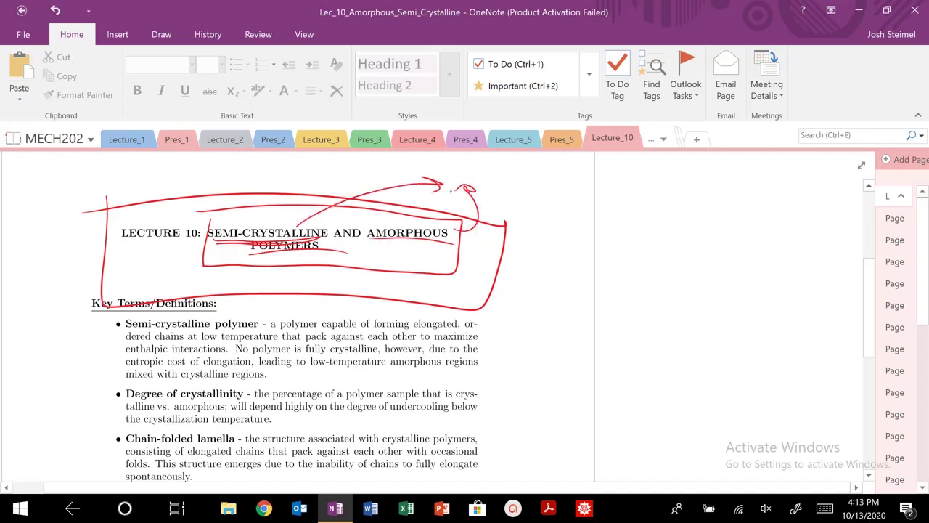
Handwrite DSC and XRD to the right of the title, followed by a separating stroke
drag(527, 171, 530, 202)
mouse_move(578, 178)
mouse_down()
mouse_move(561, 211)
mouse_move(600, 212)
mouse_up()
drag(621, 199, 610, 225)
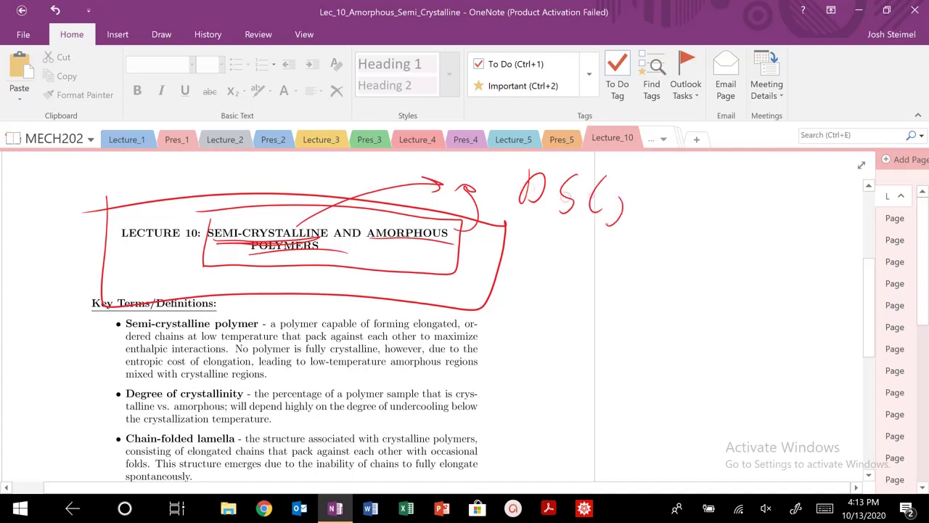
drag(644, 177, 662, 210)
mouse_move(659, 173)
mouse_down()
mouse_move(640, 210)
mouse_move(674, 209)
mouse_up()
drag(675, 178, 696, 209)
drag(708, 171, 707, 211)
drag(709, 168, 710, 212)
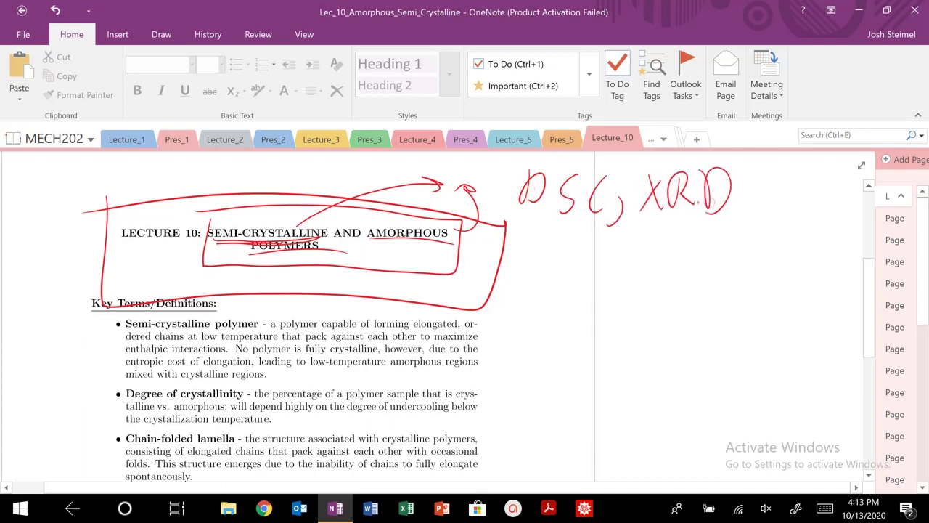
drag(774, 201, 749, 247)
Handwrite PDF below DSC and XRD
mouse_move(563, 251)
mouse_down()
mouse_move(562, 284)
mouse_move(566, 270)
mouse_up()
drag(594, 247, 595, 281)
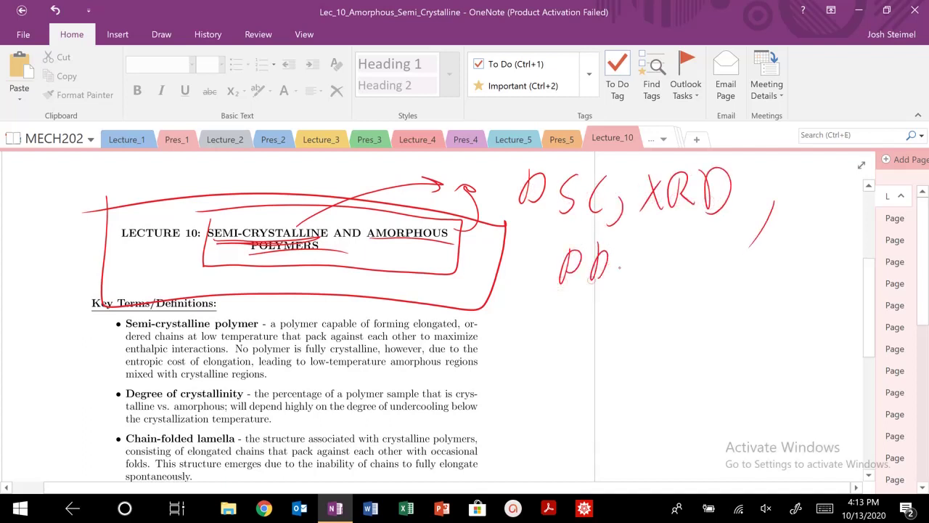
drag(623, 251, 623, 283)
drag(621, 255, 649, 253)
drag(624, 271, 640, 268)
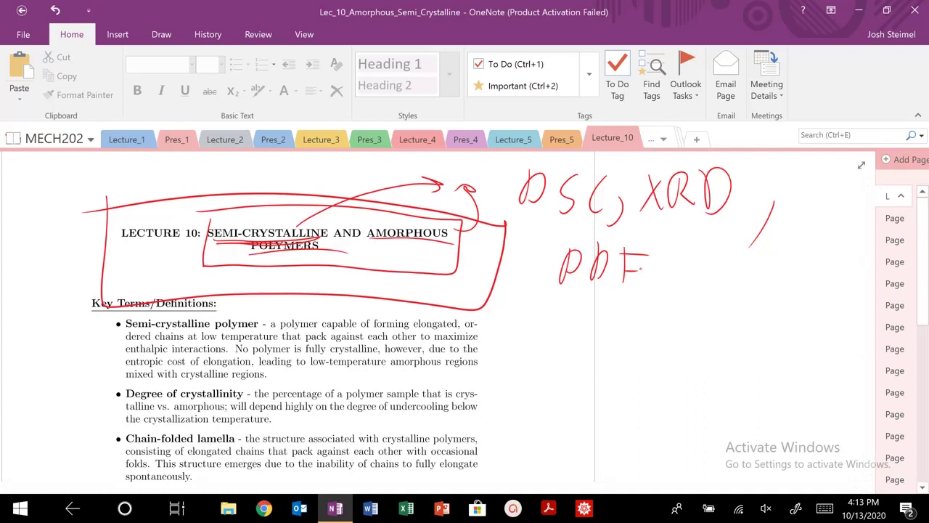
mouse_move(318, 216)
mouse_down()
mouse_move(261, 217)
mouse_move(323, 240)
mouse_move(307, 211)
mouse_up()
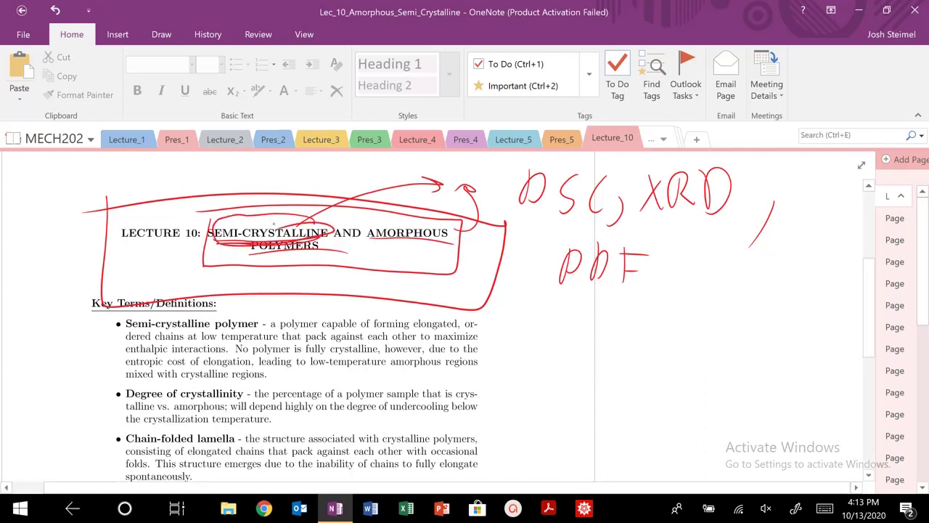
Write 'Polymer 100%' below PDF, then cross out the 100%
mouse_move(527, 308)
mouse_down()
mouse_move(552, 341)
mouse_move(657, 326)
mouse_up()
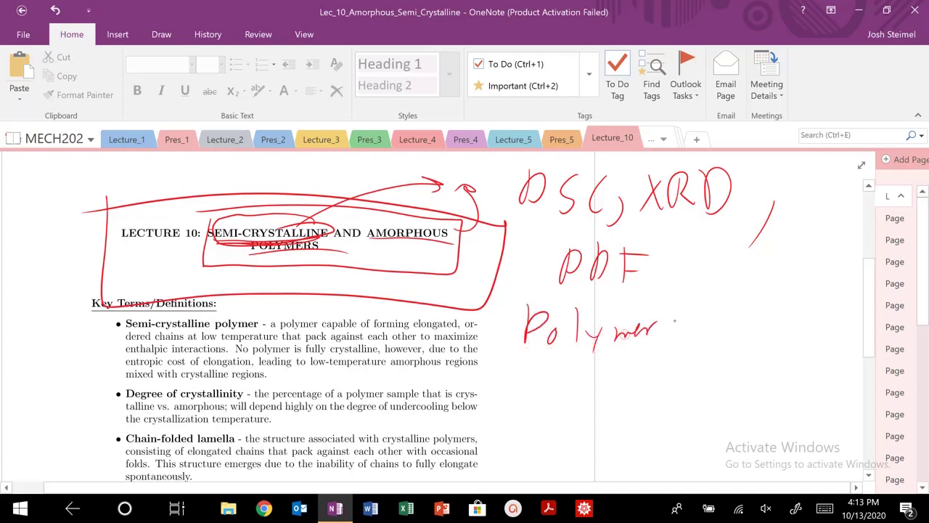
drag(695, 300, 695, 338)
mouse_move(715, 305)
mouse_down()
mouse_move(708, 329)
mouse_move(717, 308)
mouse_move(745, 311)
mouse_move(775, 341)
mouse_up()
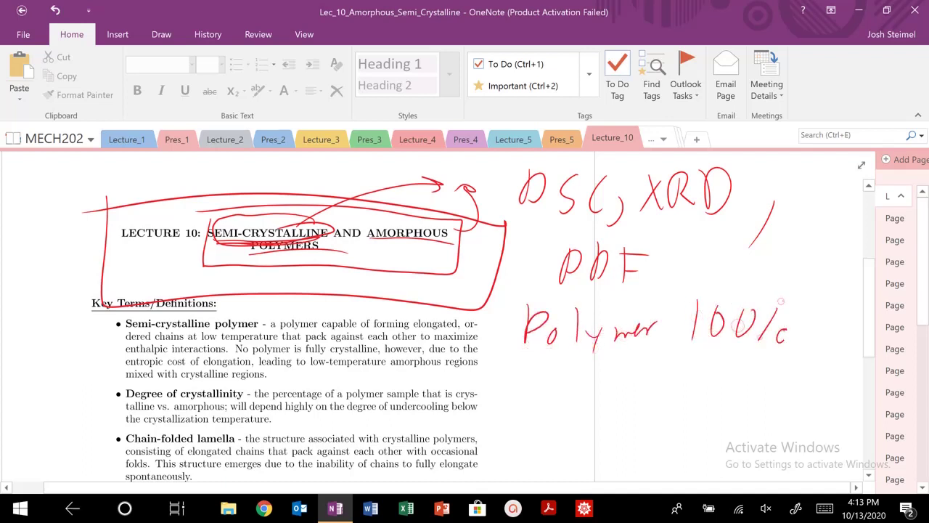
drag(774, 300, 781, 335)
drag(708, 355, 778, 304)
drag(779, 303, 684, 304)
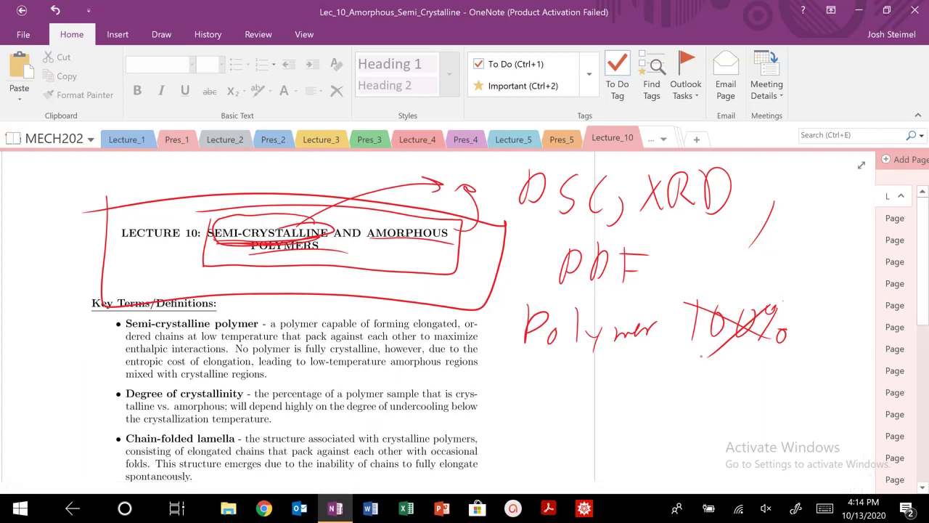
Write and underline LTO, add SRO beside it and LROO below
mouse_move(577, 372)
mouse_down()
mouse_move(590, 398)
mouse_move(607, 403)
mouse_up()
drag(592, 376, 645, 372)
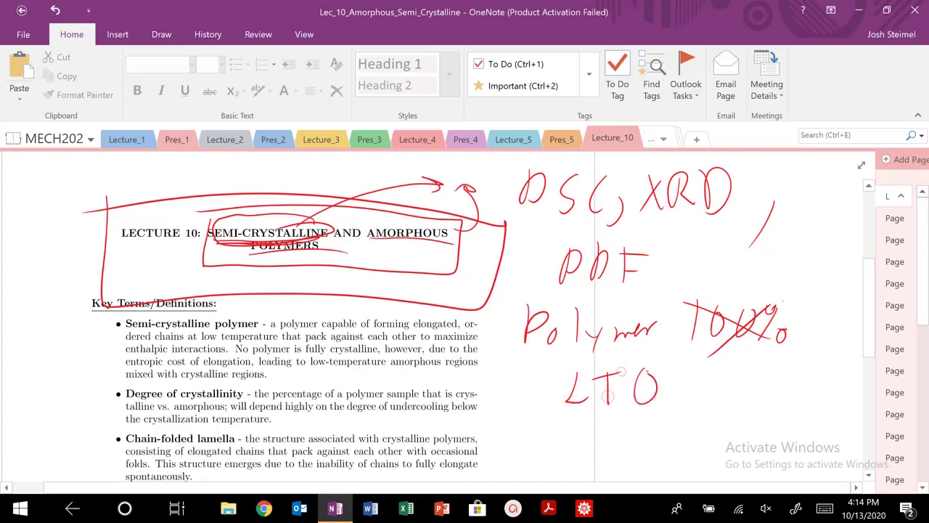
drag(559, 408, 672, 408)
mouse_move(726, 371)
mouse_down()
mouse_move(719, 410)
mouse_move(747, 402)
mouse_up()
mouse_move(748, 379)
mouse_down()
mouse_move(769, 404)
mouse_move(783, 384)
mouse_up()
mouse_move(570, 425)
mouse_down()
mouse_move(557, 453)
mouse_move(580, 450)
mouse_up()
mouse_move(586, 434)
mouse_down()
mouse_move(585, 456)
mouse_move(609, 457)
mouse_up()
drag(625, 440, 641, 436)
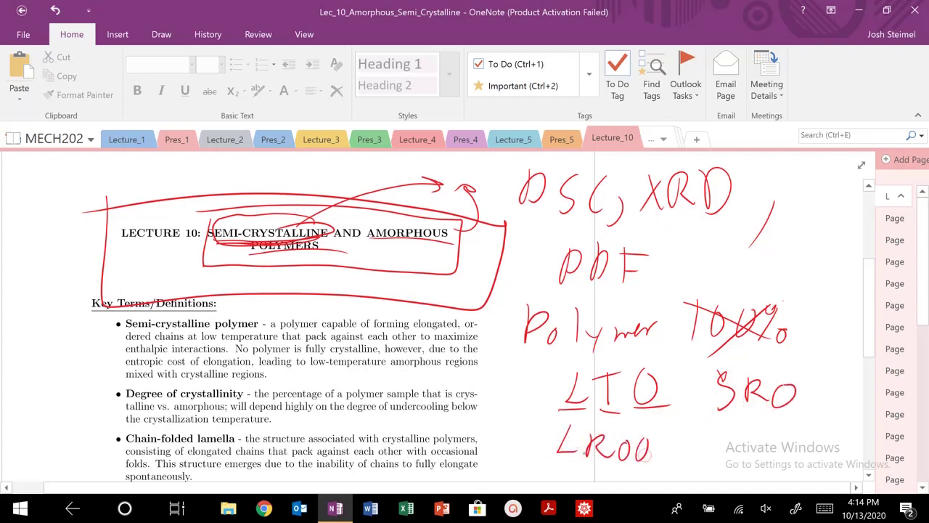
Write Metal left of LTO, underline SRO, cross out LROO, then circle and X out LTO
mouse_move(475, 422)
mouse_down()
mouse_move(485, 408)
mouse_move(500, 419)
mouse_up()
mouse_move(504, 408)
mouse_down()
mouse_move(517, 407)
mouse_move(509, 423)
mouse_move(532, 423)
mouse_up()
drag(549, 395, 546, 423)
drag(553, 419, 547, 431)
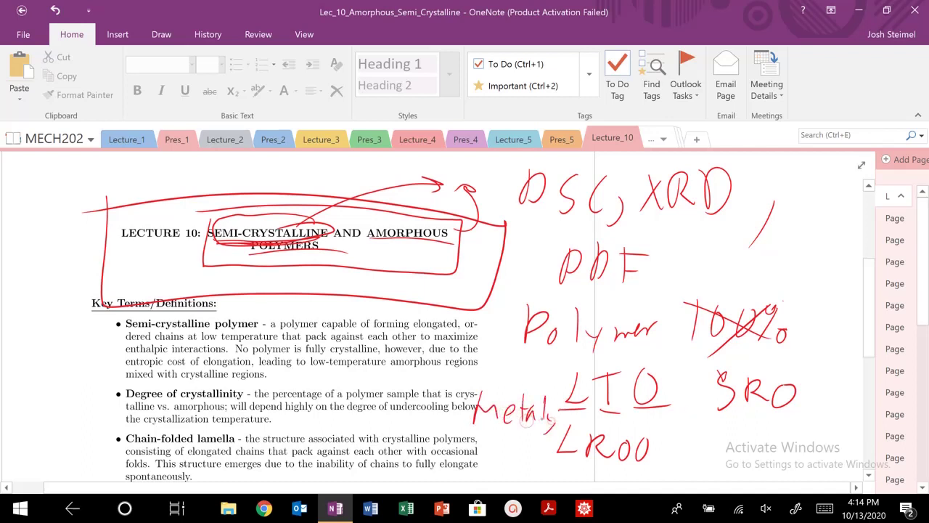
drag(710, 424, 792, 411)
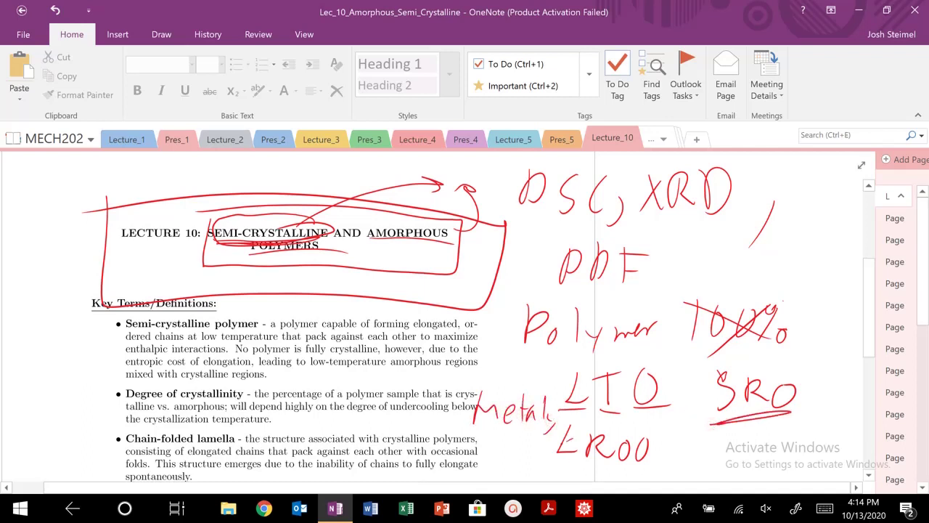
drag(560, 453, 605, 438)
drag(607, 444, 652, 452)
mouse_move(657, 361)
mouse_down()
mouse_move(587, 366)
mouse_move(662, 423)
mouse_move(631, 355)
mouse_move(617, 383)
mouse_move(652, 419)
mouse_up()
drag(657, 365, 589, 424)
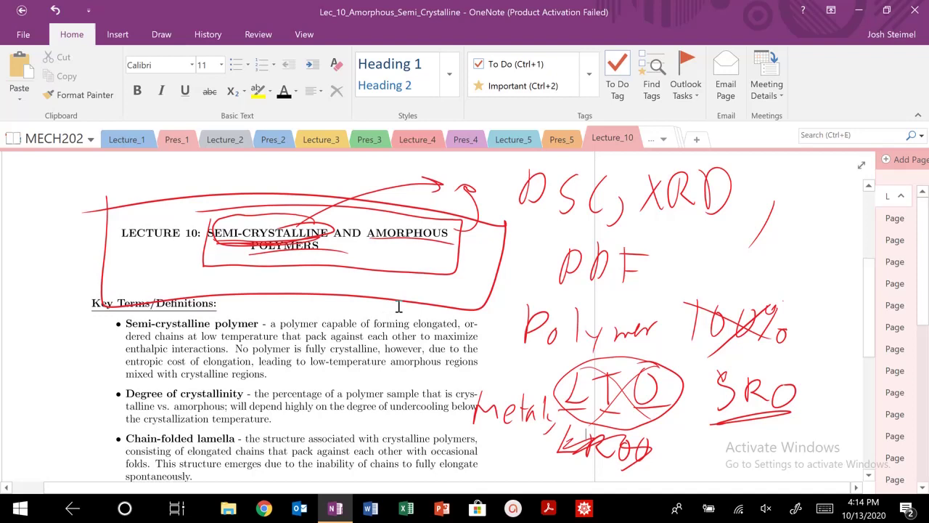
Underline the Long-range order and Short-range order terms in red
scroll(407, 302, down, 1)
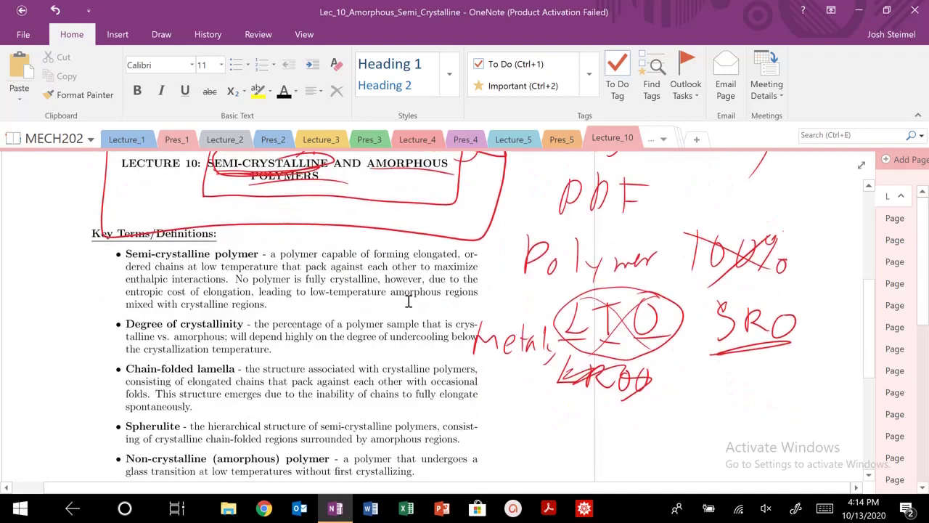
scroll(408, 302, down, 1)
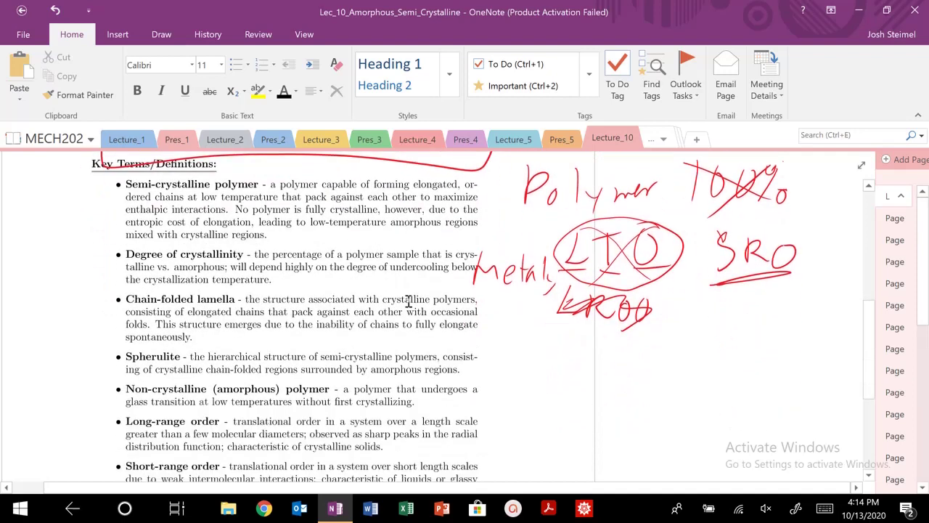
scroll(407, 304, down, 1)
scroll(397, 323, down, 1)
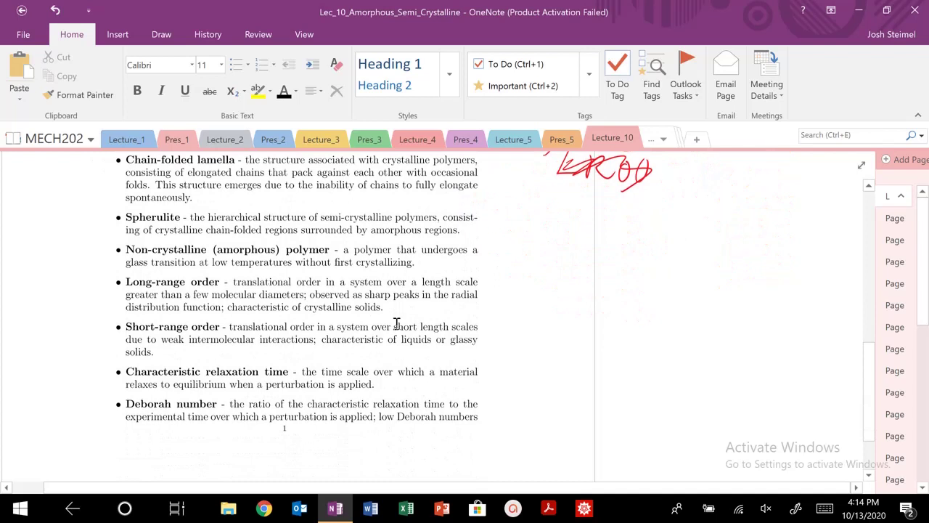
drag(116, 283, 218, 287)
drag(116, 335, 218, 329)
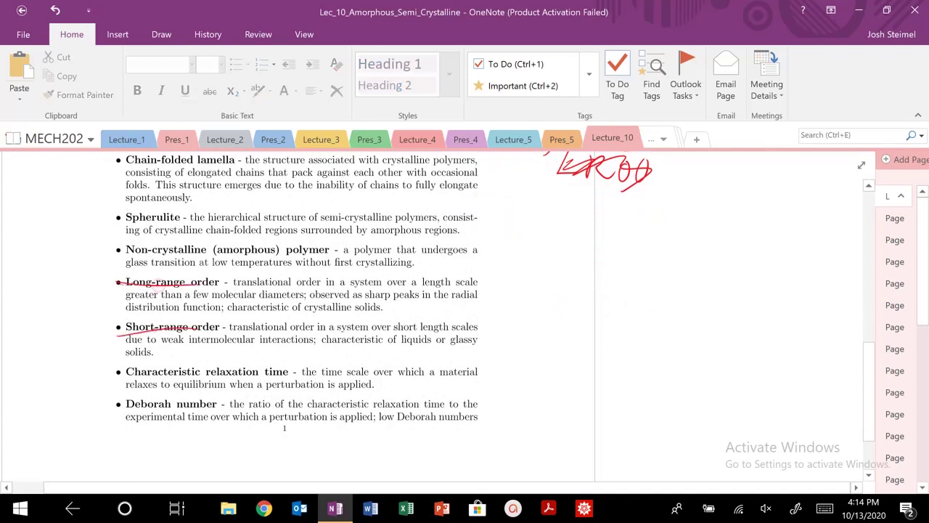
Circle the Spherulite and Chain-folded lamella terms
mouse_move(196, 216)
mouse_down()
mouse_move(145, 240)
mouse_move(198, 218)
mouse_up()
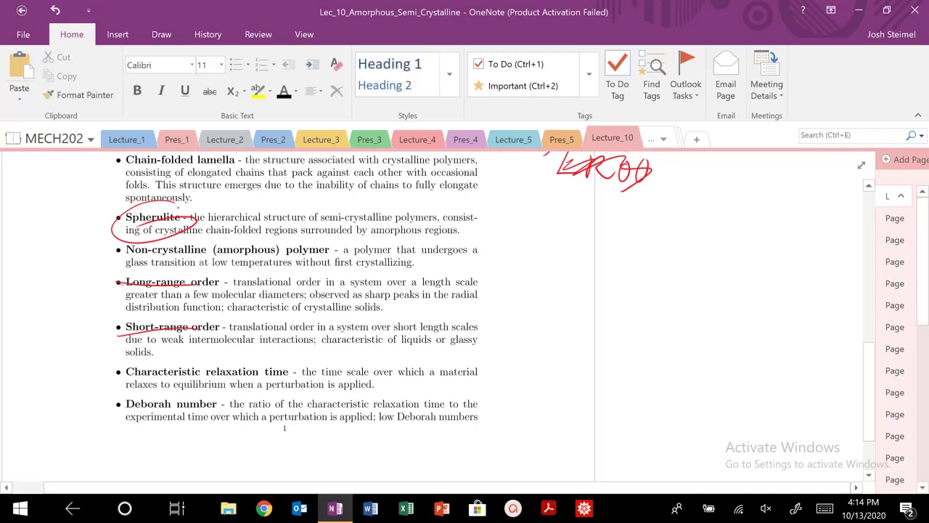
scroll(179, 207, up, 3)
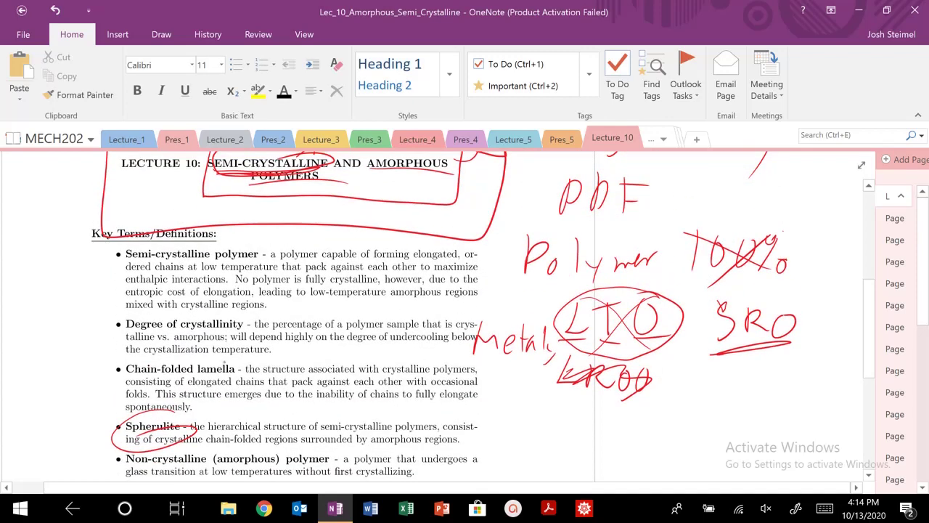
mouse_move(233, 355)
mouse_down()
mouse_move(205, 381)
mouse_move(243, 362)
mouse_up()
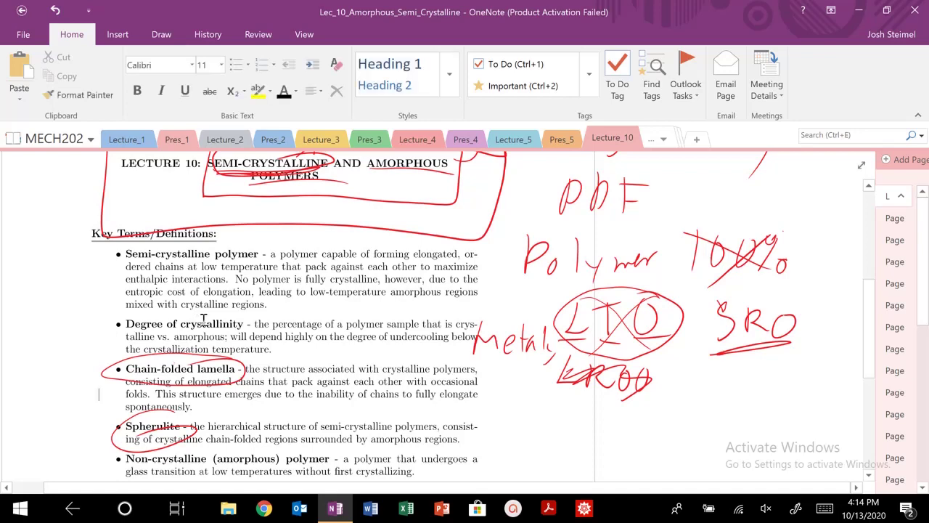
scroll(259, 347, down, 3)
scroll(258, 347, down, 2)
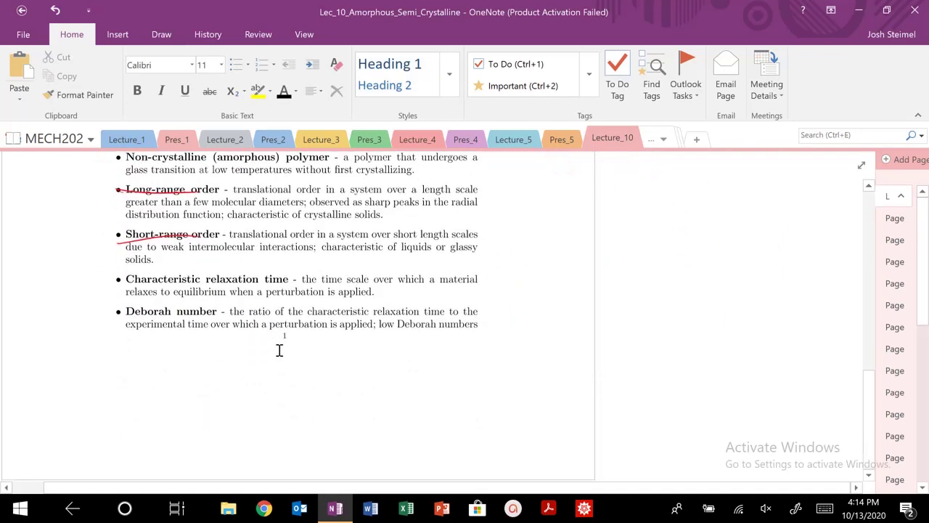
Go to Page 2 of the lecture notes and look over its definitions
click(892, 218)
scroll(393, 289, down, 2)
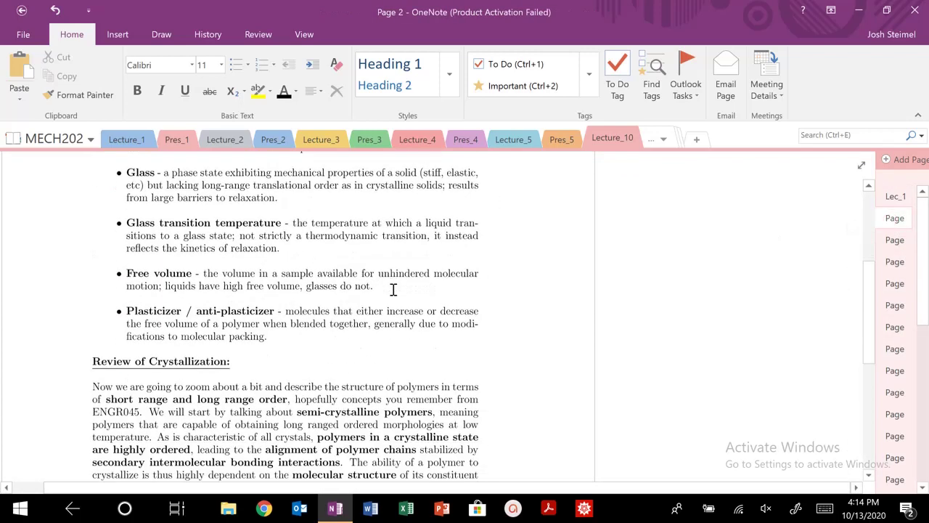
scroll(392, 289, down, 1)
scroll(393, 289, up, 1)
Circle the Glass transition temperature definition and write a boxed Ts note beside it
drag(494, 172, 483, 365)
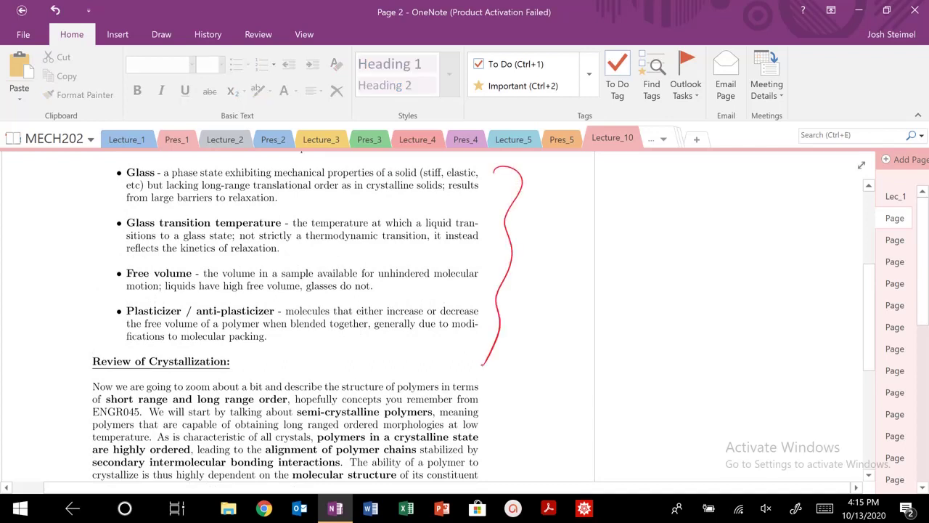
mouse_move(475, 216)
mouse_down()
mouse_move(315, 201)
mouse_move(245, 262)
mouse_move(434, 205)
mouse_up()
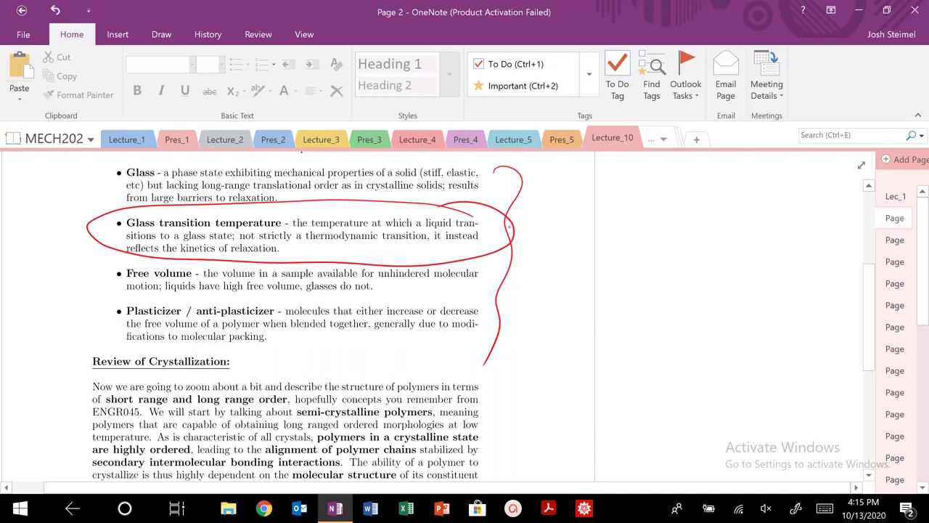
drag(512, 222, 550, 229)
mouse_move(573, 164)
mouse_down()
mouse_move(572, 194)
mouse_move(586, 170)
mouse_move(581, 211)
mouse_up()
mouse_move(557, 167)
mouse_down()
mouse_move(623, 164)
mouse_move(538, 170)
mouse_up()
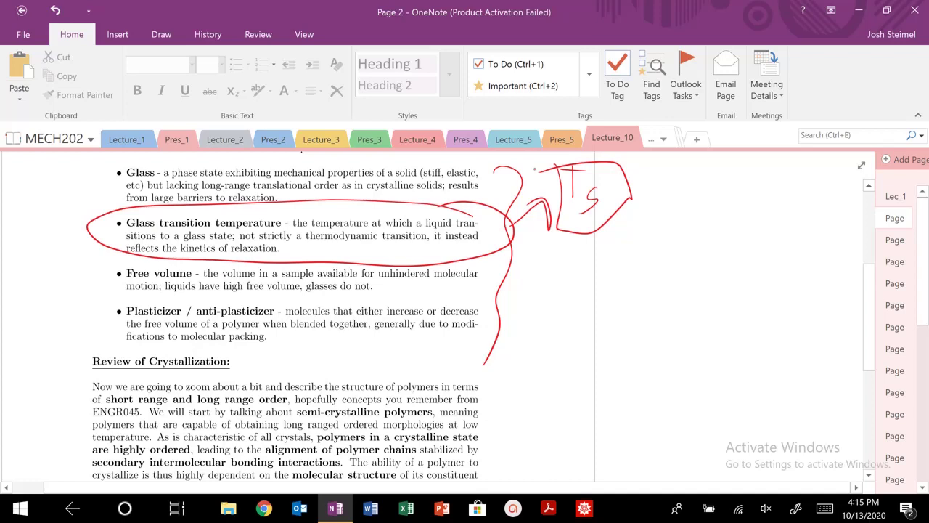
scroll(493, 248, down, 3)
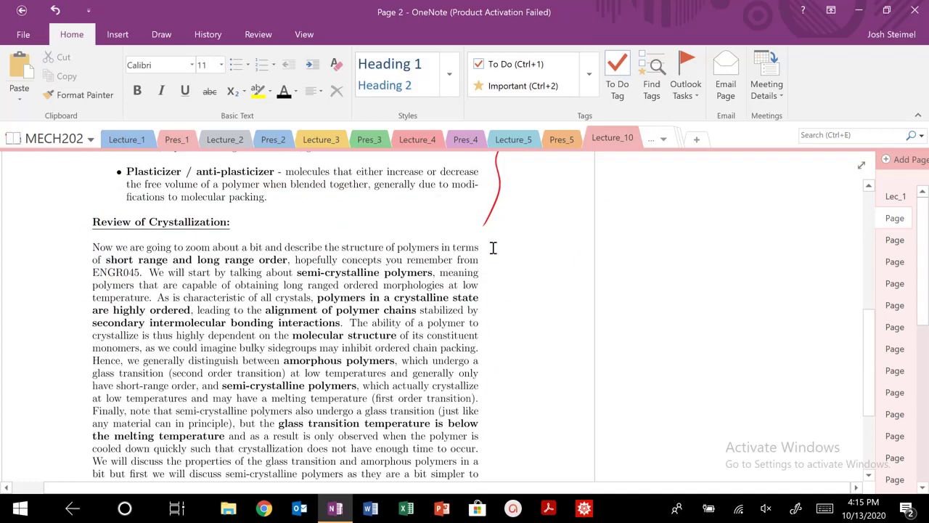
Circle the Review of Crystallization heading, underline short/long range order, and write LRTO and LRU
scroll(493, 248, down, 2)
scroll(493, 252, up, 2)
mouse_move(65, 217)
mouse_down()
mouse_move(247, 224)
mouse_move(45, 234)
mouse_up()
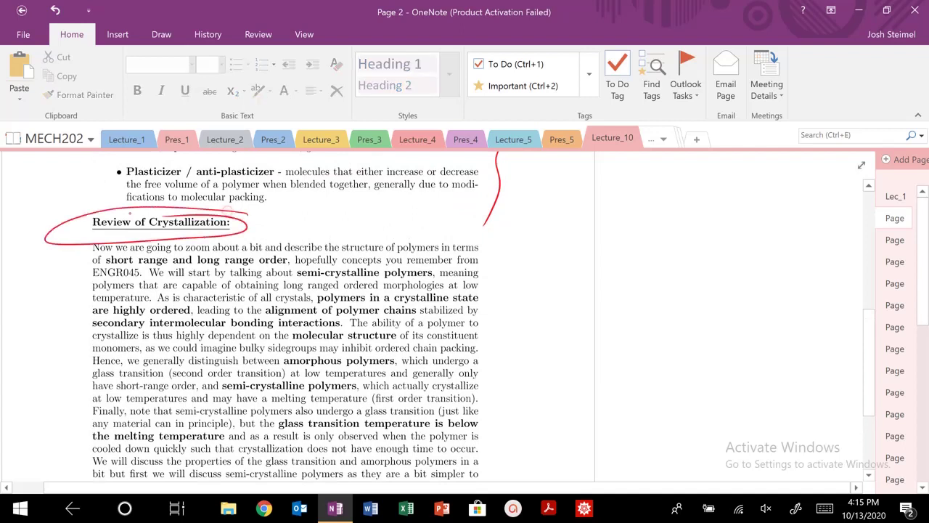
mouse_move(101, 265)
mouse_down()
mouse_move(171, 273)
mouse_move(286, 265)
mouse_up()
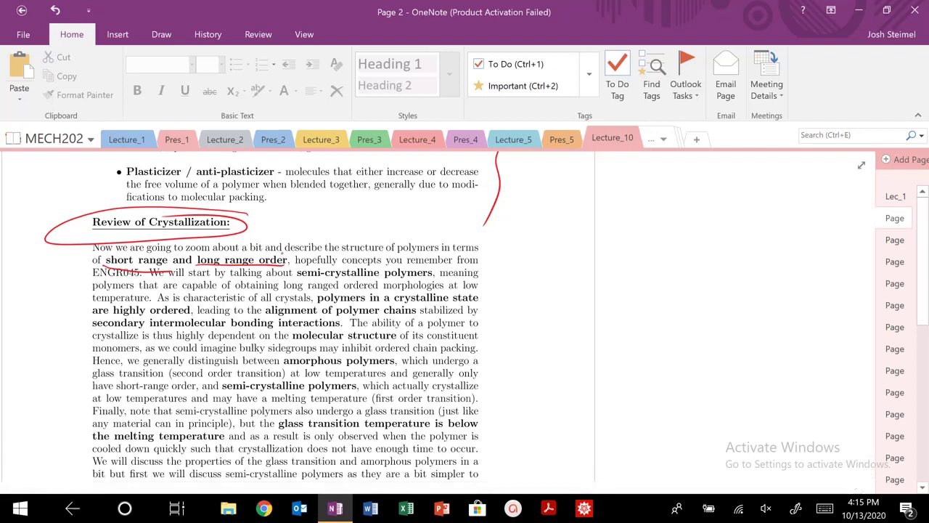
mouse_move(297, 275)
mouse_down()
mouse_move(433, 274)
mouse_move(483, 226)
mouse_move(476, 233)
mouse_move(534, 241)
mouse_move(546, 226)
mouse_move(556, 251)
mouse_move(578, 225)
mouse_up()
drag(567, 227, 570, 251)
mouse_move(595, 225)
mouse_down()
mouse_move(585, 240)
mouse_move(597, 225)
mouse_up()
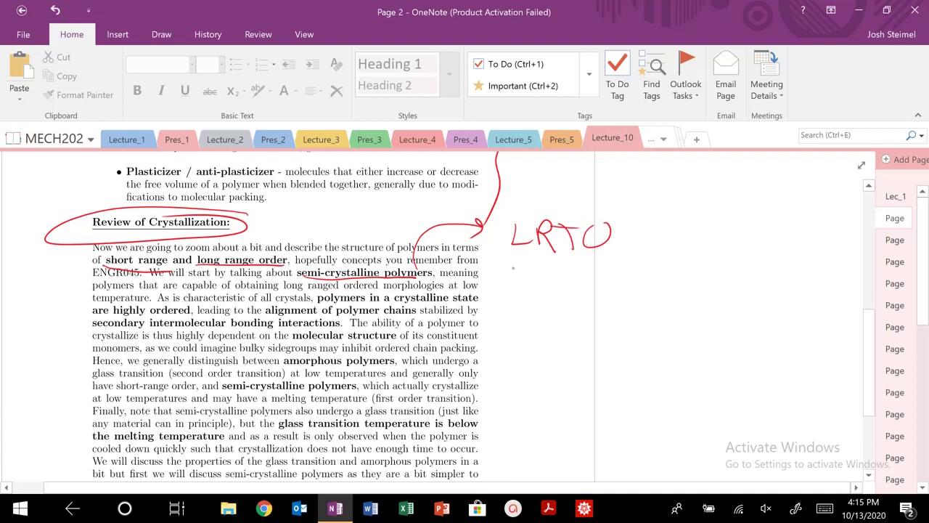
drag(526, 266, 540, 285)
drag(546, 270, 574, 288)
mouse_move(581, 270)
mouse_down()
mouse_move(584, 289)
mouse_move(597, 269)
mouse_up()
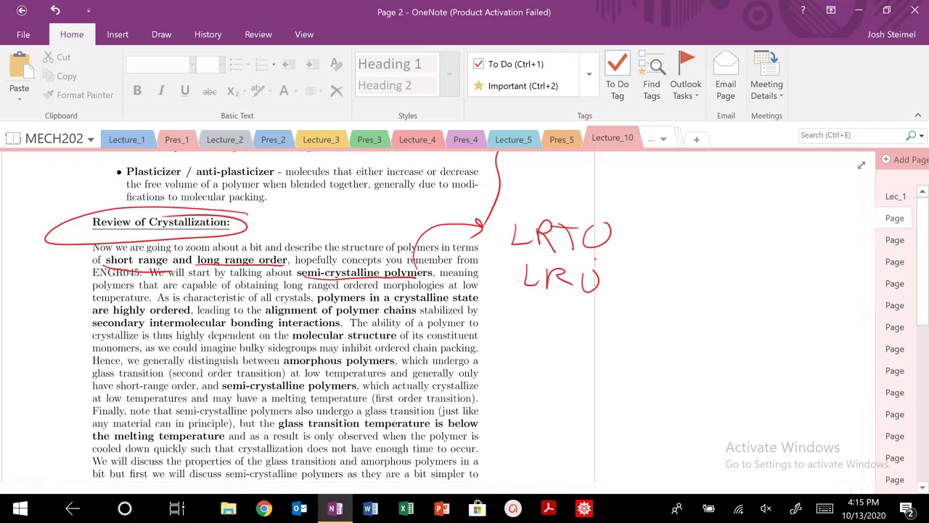
Underline 'polymers in a crystalline state', 'highly ordered', 'alignment of polymer chains' and loop secondary bonding
drag(329, 290, 429, 287)
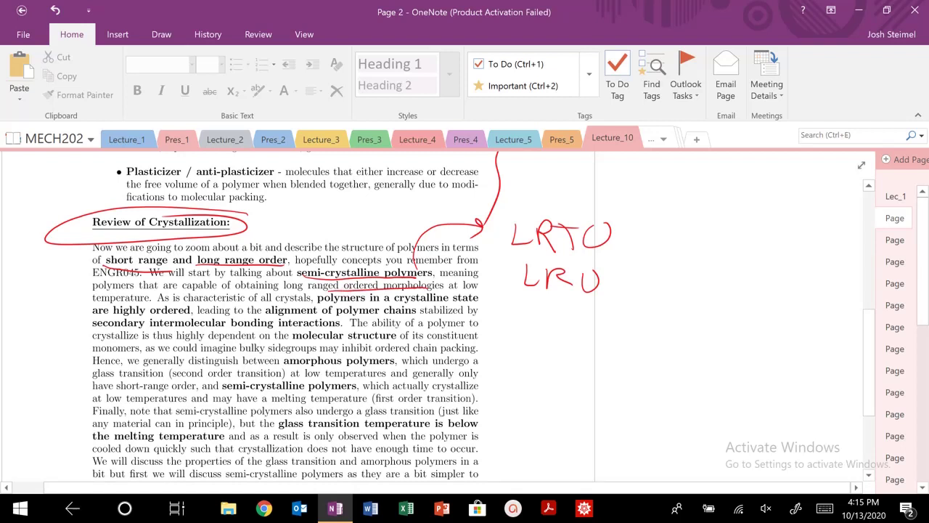
drag(318, 304, 478, 302)
drag(113, 315, 190, 316)
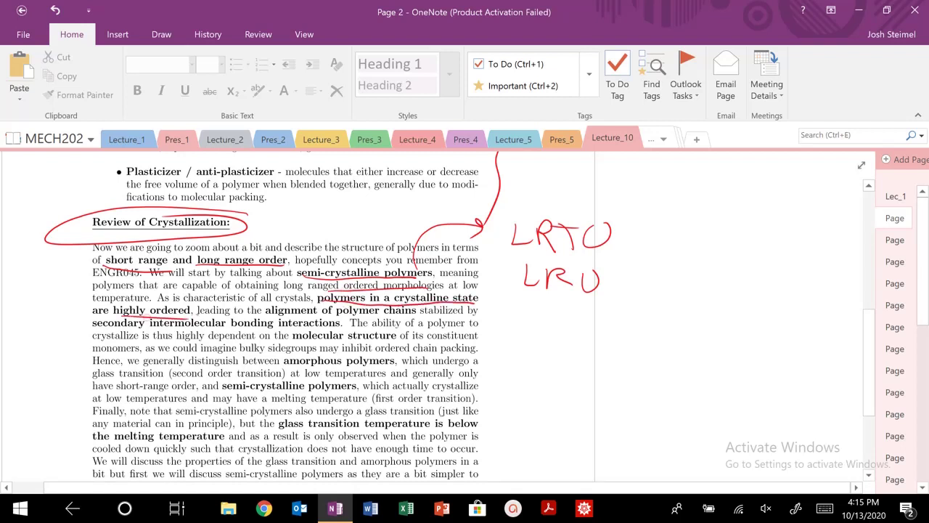
drag(278, 316, 415, 314)
mouse_move(94, 329)
mouse_down()
mouse_move(336, 332)
mouse_move(247, 314)
mouse_move(99, 319)
mouse_up()
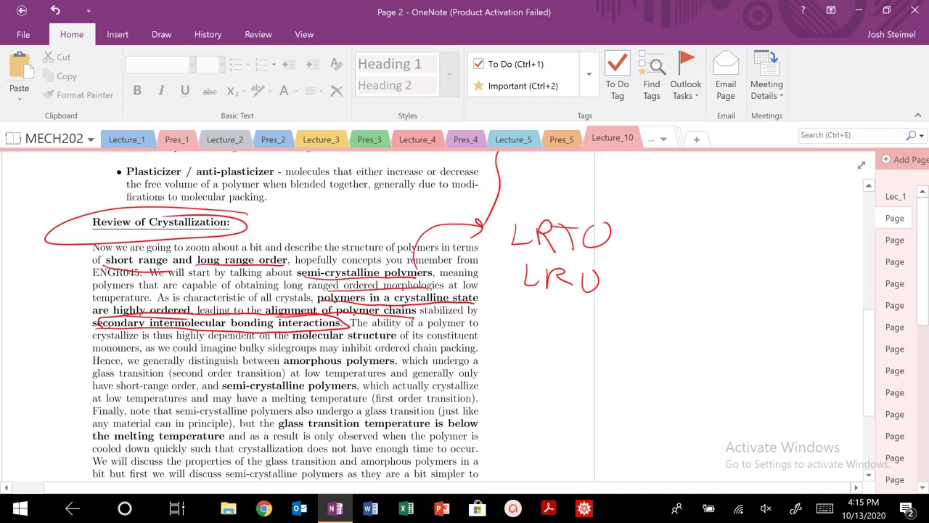
Sketch a tangled polymer chain in the margin labelled T > Tm
mouse_move(686, 185)
mouse_down()
mouse_move(744, 182)
mouse_move(739, 195)
mouse_move(697, 216)
mouse_up()
drag(596, 183, 628, 180)
mouse_move(614, 180)
mouse_down()
mouse_move(614, 210)
mouse_move(641, 195)
mouse_up()
mouse_move(651, 183)
mouse_down()
mouse_move(644, 215)
mouse_move(659, 209)
mouse_up()
mouse_move(640, 184)
mouse_down()
mouse_move(668, 180)
mouse_move(658, 218)
mouse_move(669, 212)
mouse_up()
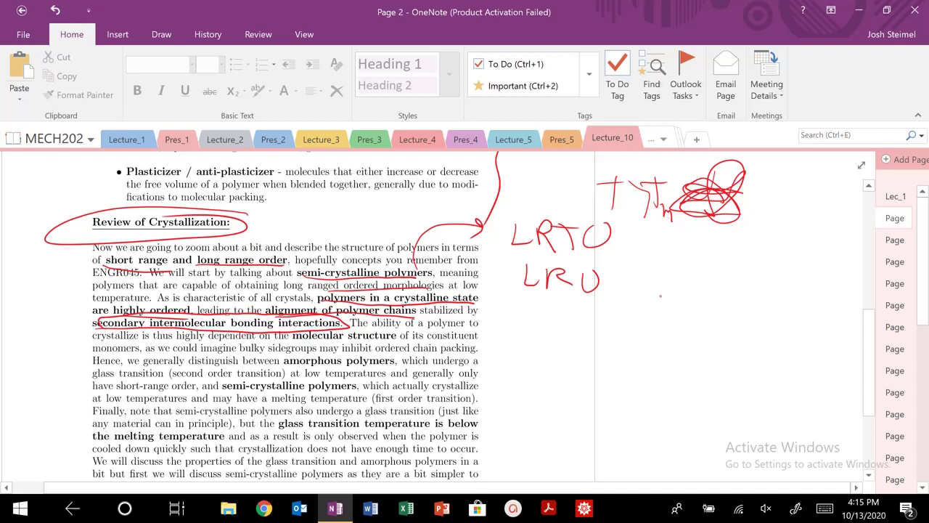
Write T < Tm and T < Tc below LRU
drag(659, 275, 657, 323)
mouse_move(641, 285)
mouse_down()
mouse_move(671, 282)
mouse_move(690, 315)
mouse_up()
drag(718, 282, 721, 319)
drag(702, 287, 729, 284)
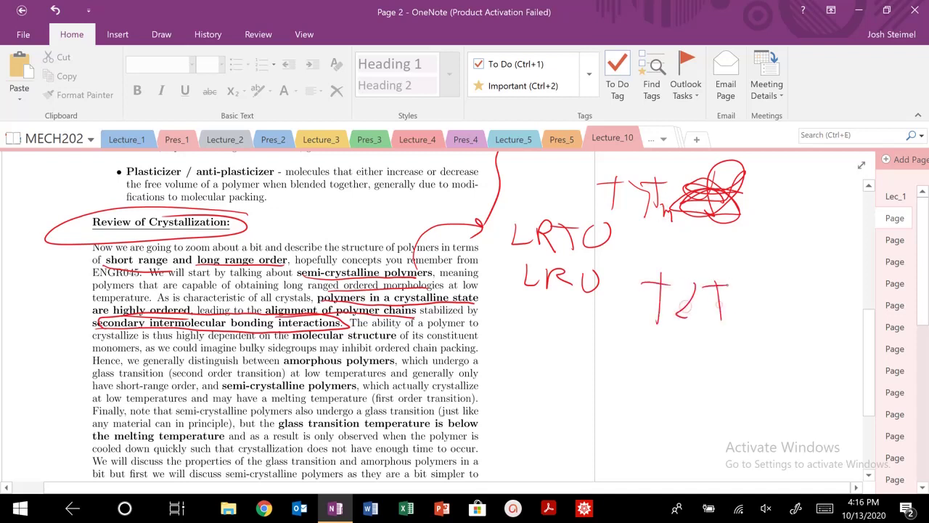
drag(741, 323, 759, 319)
drag(668, 341, 667, 367)
mouse_move(652, 348)
mouse_down()
mouse_move(685, 345)
mouse_move(732, 368)
mouse_up()
drag(711, 341, 770, 355)
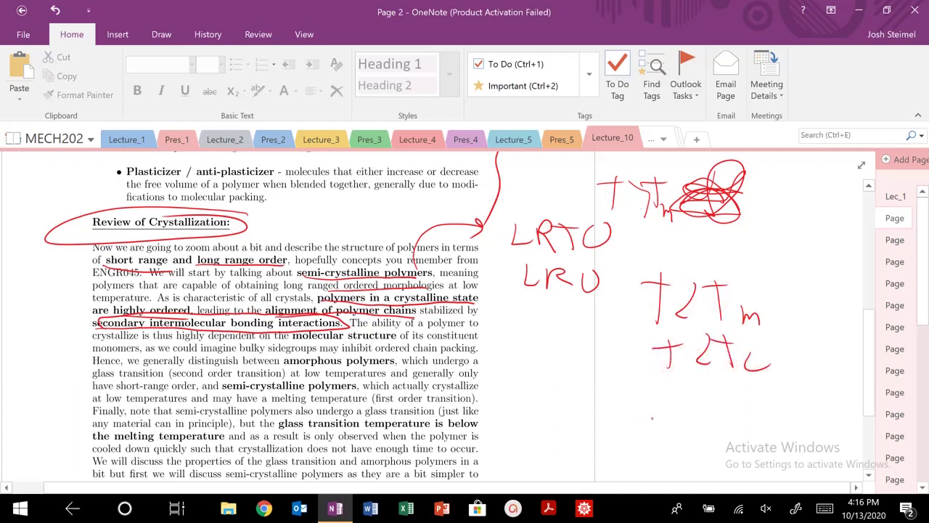
mouse_move(657, 413)
mouse_down()
mouse_move(652, 425)
mouse_move(671, 406)
mouse_move(675, 428)
mouse_move(681, 398)
mouse_move(694, 426)
mouse_move(704, 395)
mouse_move(713, 428)
mouse_move(751, 400)
mouse_move(759, 423)
mouse_up()
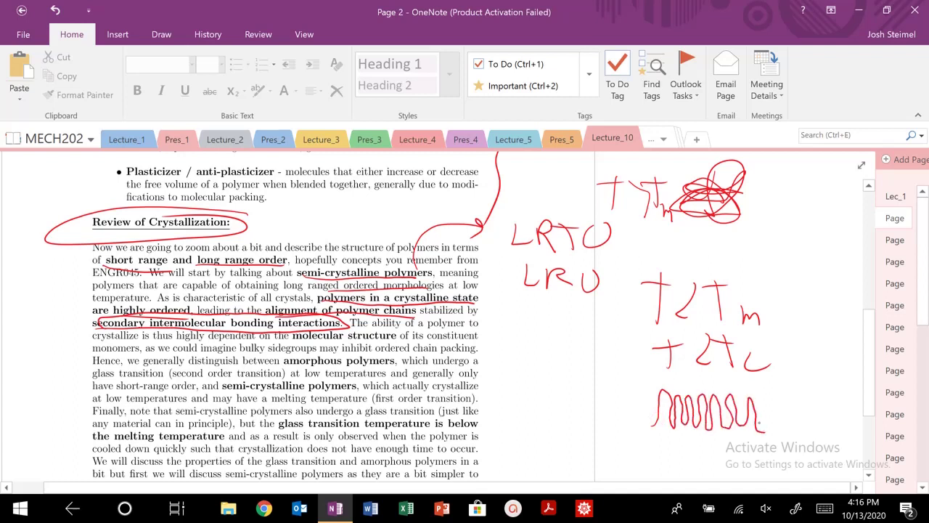
Draw the chain-folding sketch with a thickness bar and 10nm size note, double-underlined
mouse_move(665, 387)
mouse_down()
mouse_move(741, 381)
mouse_move(742, 392)
mouse_up()
mouse_move(639, 393)
mouse_down()
mouse_move(671, 393)
mouse_move(662, 426)
mouse_up()
drag(583, 414, 603, 407)
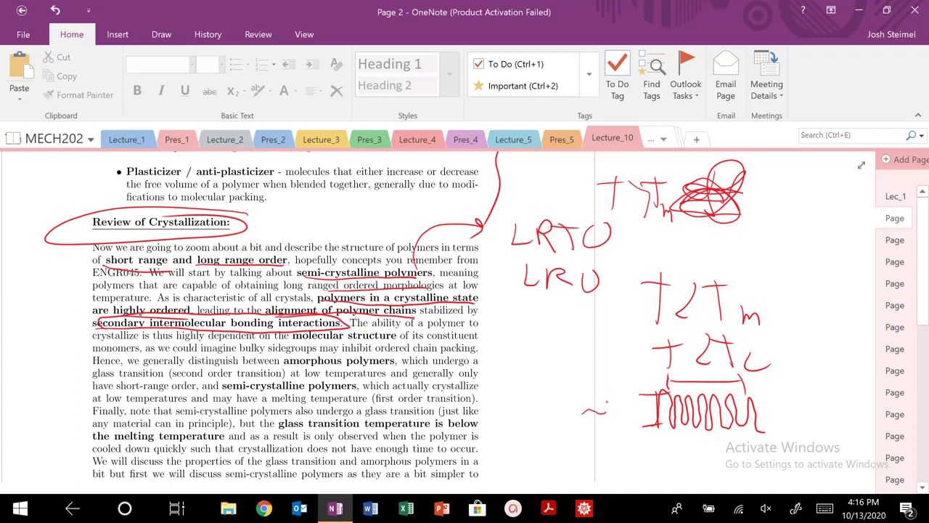
mouse_move(541, 397)
mouse_down()
mouse_move(541, 432)
mouse_move(555, 409)
mouse_move(574, 429)
mouse_move(598, 422)
mouse_up()
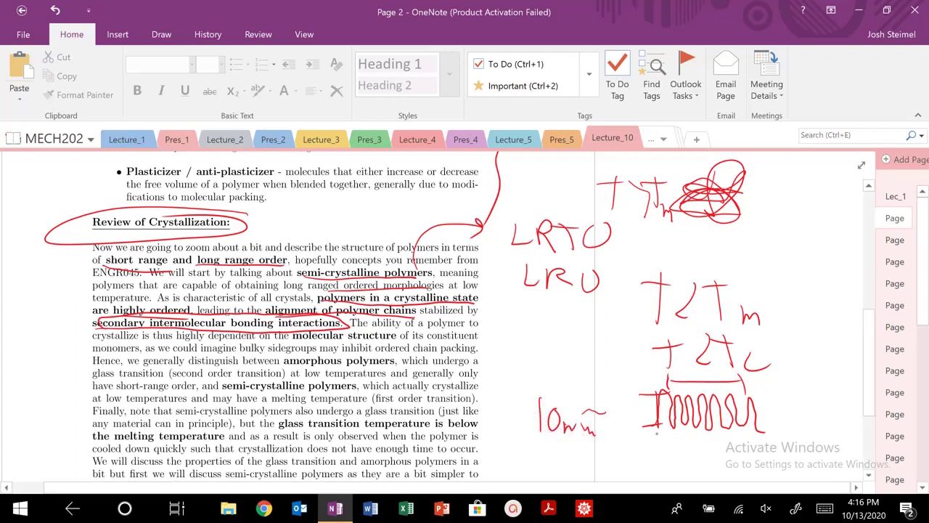
mouse_move(649, 435)
mouse_down()
mouse_move(768, 437)
mouse_move(735, 441)
mouse_up()
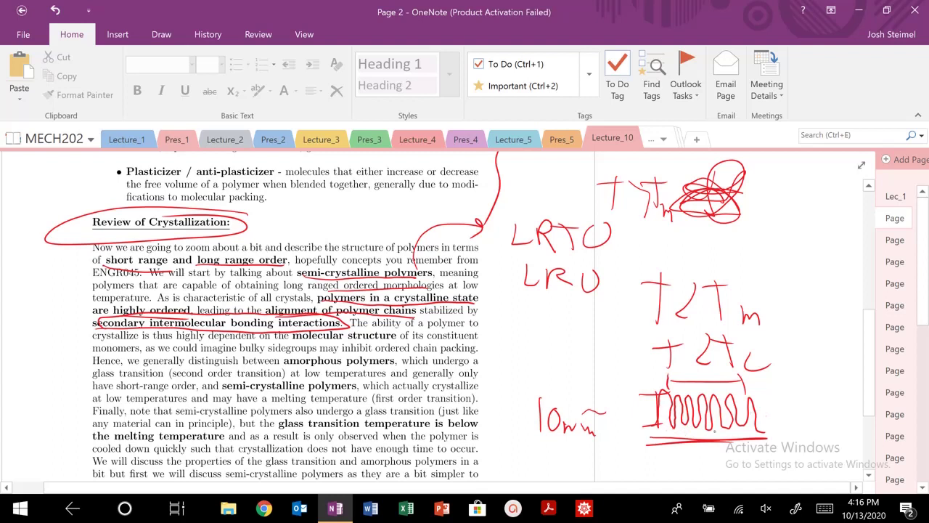
Tick secondary bonding, write H-bond and vdW in the left margin, underline the bulky sidegroups line
mouse_move(64, 325)
mouse_down()
mouse_move(98, 315)
mouse_move(79, 315)
mouse_up()
drag(20, 329, 19, 354)
drag(20, 342, 31, 340)
mouse_move(30, 328)
mouse_down()
mouse_move(30, 350)
mouse_move(73, 348)
mouse_up()
click(51, 341)
drag(76, 343, 85, 350)
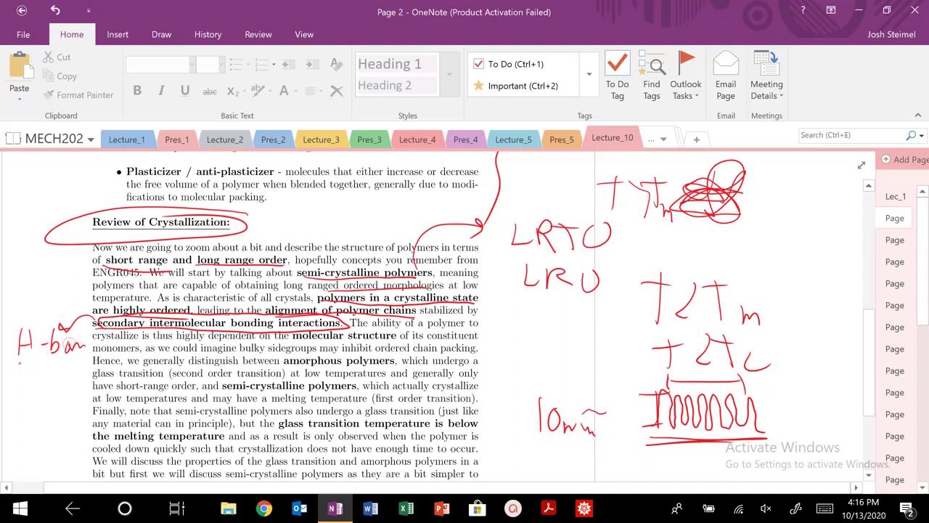
drag(21, 365, 35, 365)
drag(40, 366, 61, 379)
click(63, 363)
drag(239, 351, 459, 358)
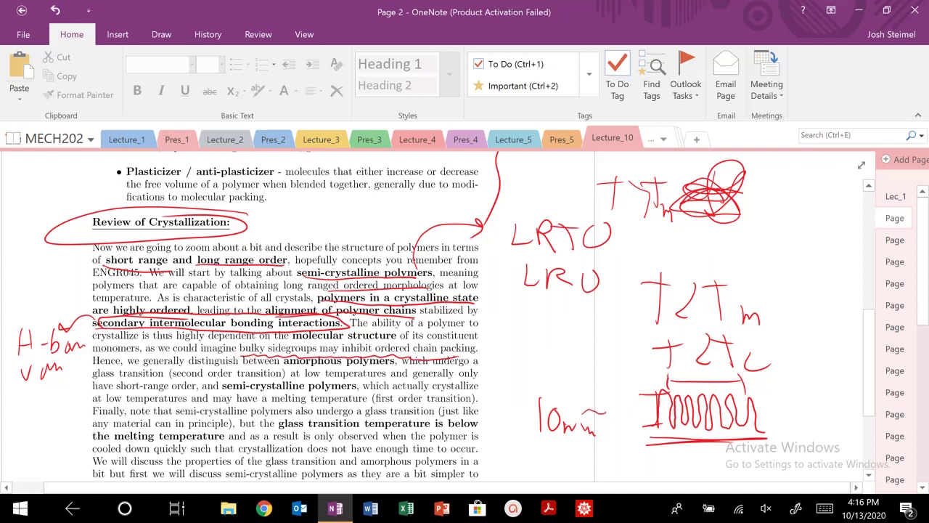
Circle short-range order, underline the melting and crystallize phrases, and draw an arrow down the margin
mouse_move(386, 347)
mouse_down()
mouse_move(320, 346)
mouse_move(402, 378)
mouse_move(330, 364)
mouse_up()
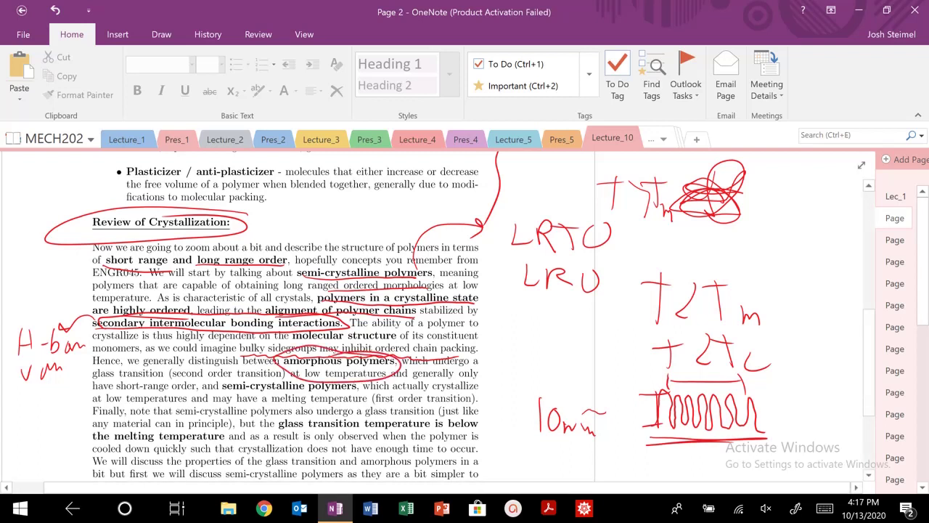
mouse_move(119, 392)
mouse_down()
mouse_move(125, 376)
mouse_move(149, 401)
mouse_up()
mouse_move(396, 364)
mouse_down()
mouse_move(500, 356)
mouse_move(517, 366)
mouse_move(561, 349)
mouse_move(558, 361)
mouse_up()
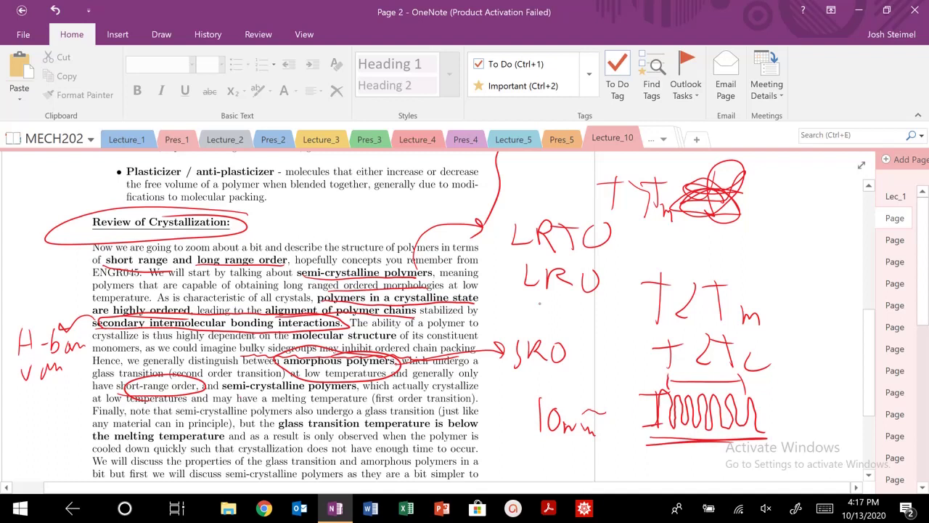
drag(232, 395, 319, 397)
drag(431, 387, 485, 385)
drag(132, 414, 179, 412)
drag(276, 404, 344, 404)
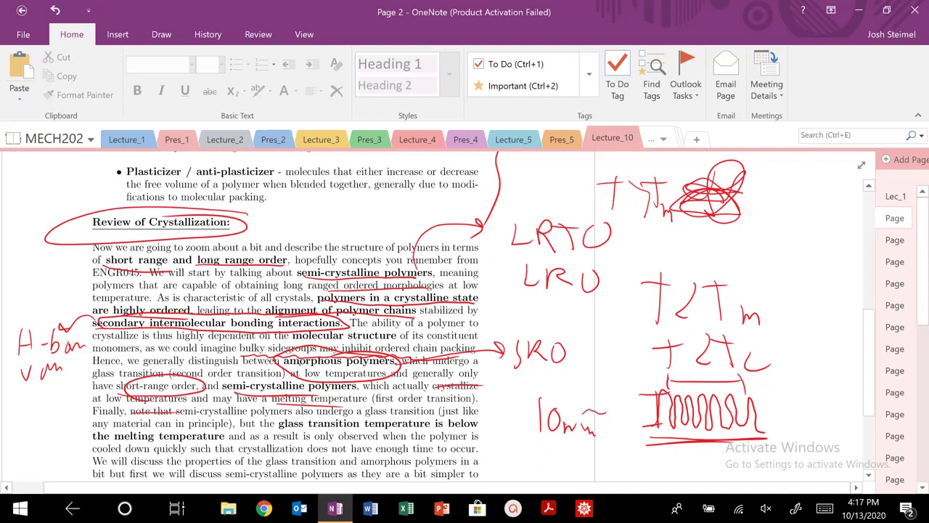
mouse_move(372, 365)
mouse_down()
mouse_move(506, 447)
mouse_move(498, 471)
mouse_move(512, 454)
mouse_up()
Write Tg in the right margin and 'Tm, Tg' above the paragraph
drag(524, 460, 518, 480)
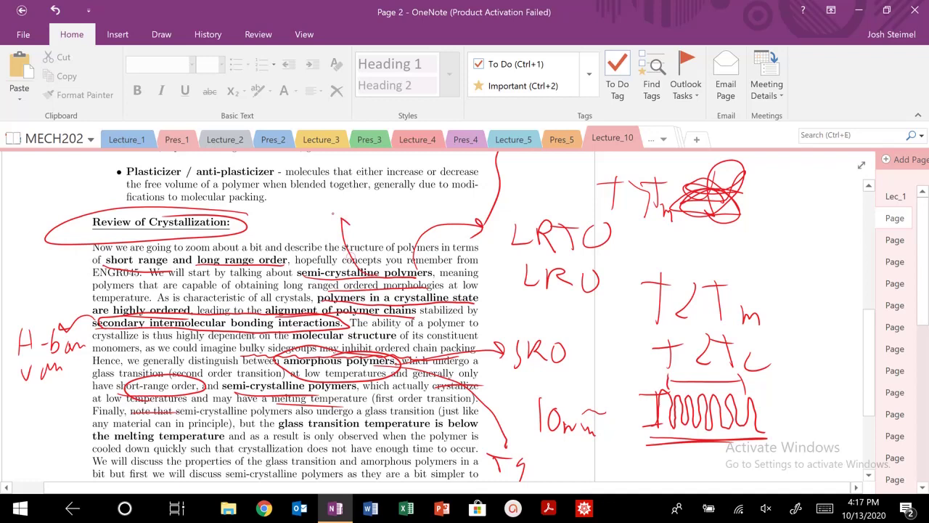
drag(319, 194, 320, 219)
mouse_move(308, 197)
mouse_down()
mouse_move(328, 196)
mouse_move(357, 226)
mouse_up()
drag(368, 202, 374, 201)
mouse_move(384, 195)
mouse_down()
mouse_move(385, 219)
mouse_move(390, 198)
mouse_up()
drag(404, 212, 395, 231)
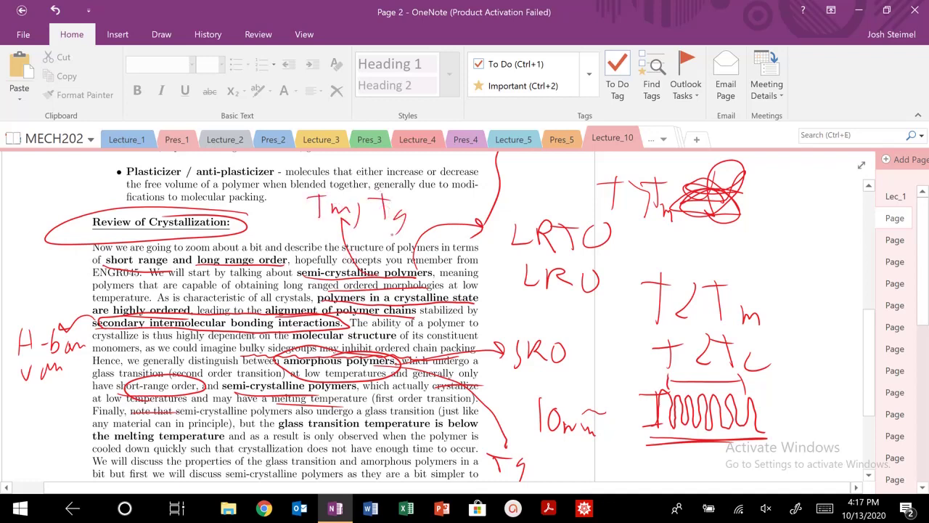
Underline 'glass transition temperature is below the melting temperature' and exit inking
scroll(392, 233, down, 4)
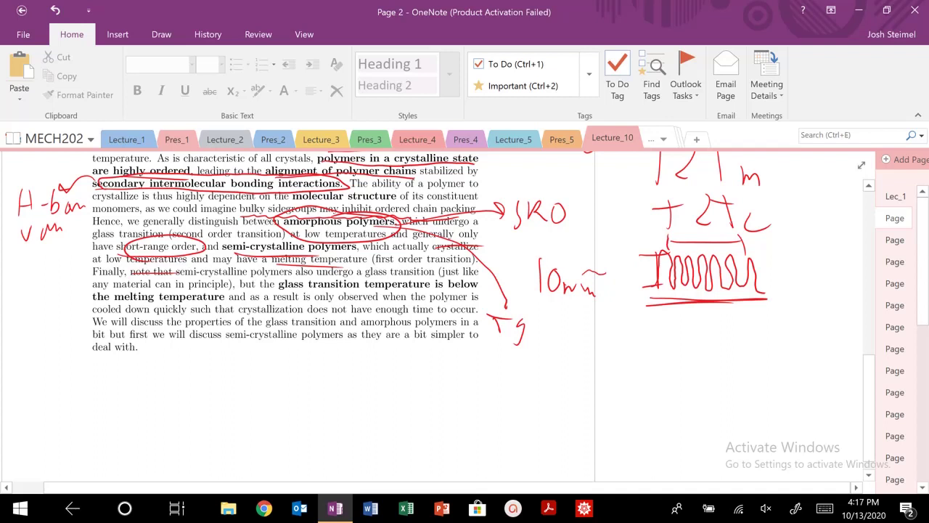
drag(279, 288, 478, 287)
drag(109, 300, 229, 299)
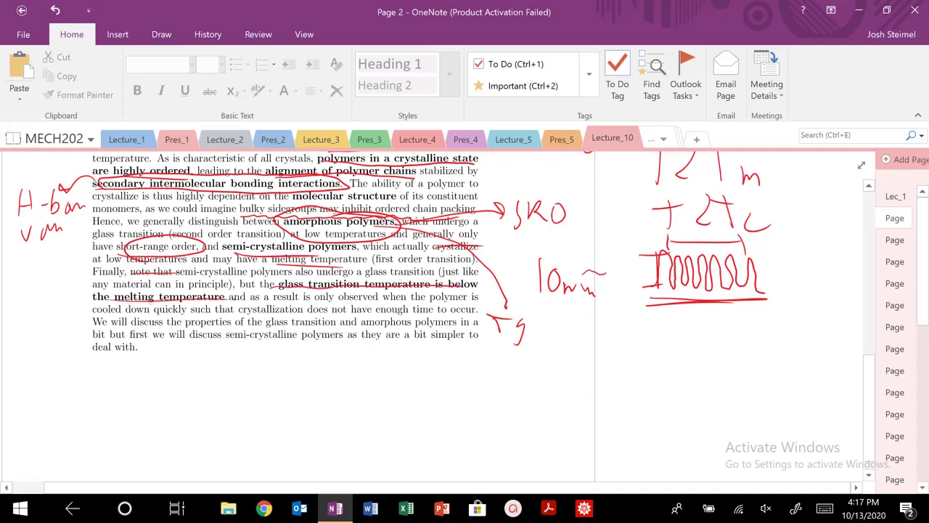
key(Escape)
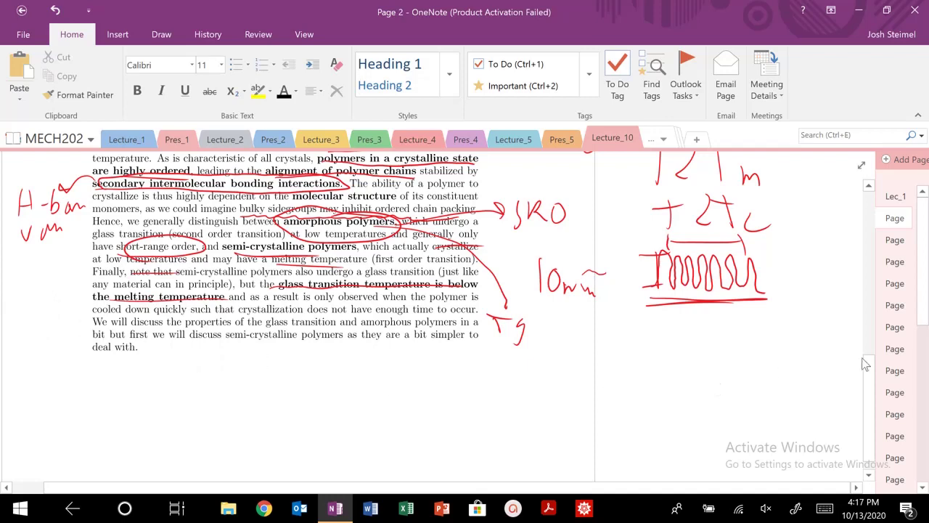
Go to page 3 and circle the ΔG = ΔH − TΔS equation in red
click(891, 232)
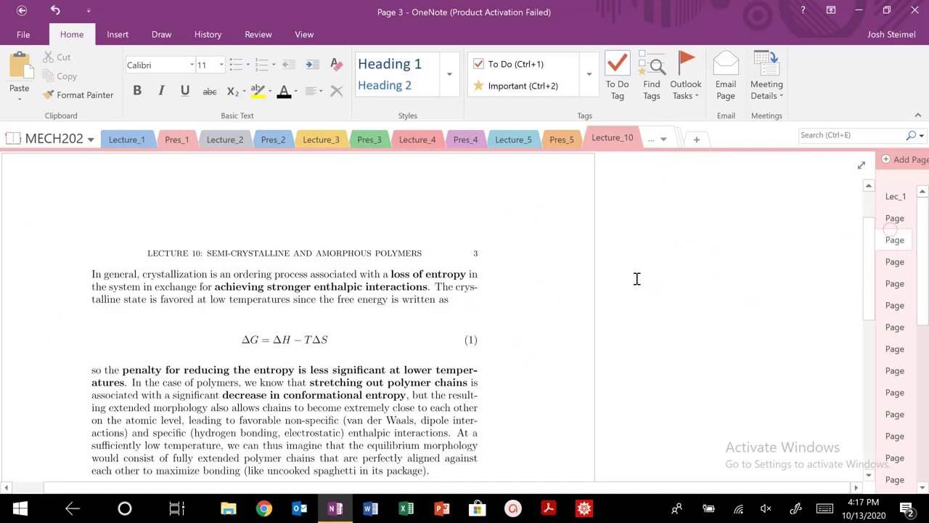
scroll(637, 279, down, 2)
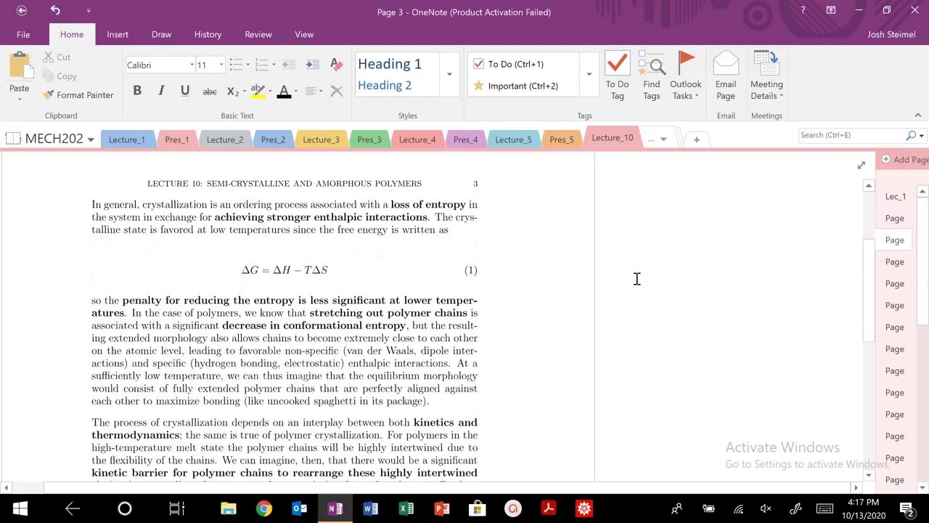
mouse_move(232, 250)
mouse_down()
mouse_move(346, 256)
mouse_move(231, 250)
mouse_up()
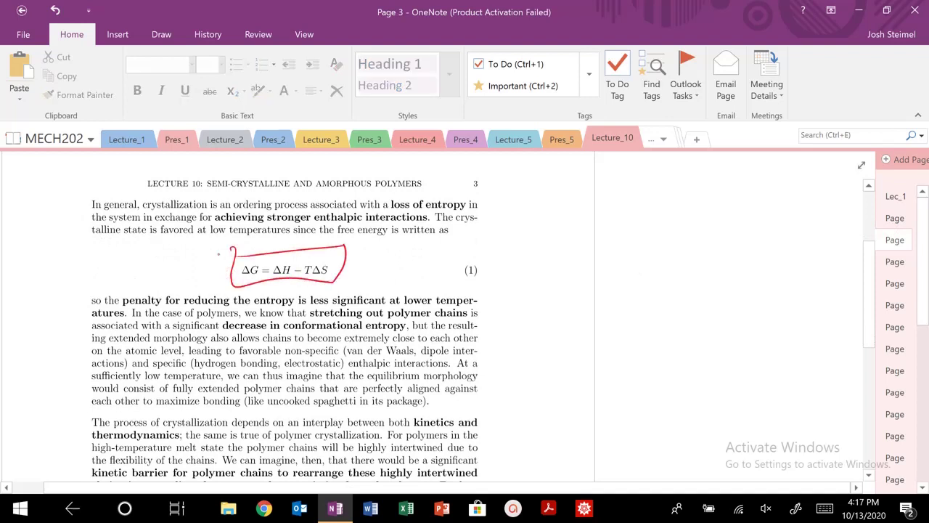
Write 'T > Tm' in the margin with a tangled-chain sketch beside it
drag(539, 165, 539, 200)
mouse_move(527, 168)
mouse_down()
mouse_move(563, 169)
mouse_move(578, 198)
mouse_up()
mouse_move(600, 167)
mouse_down()
mouse_move(600, 200)
mouse_move(611, 168)
mouse_up()
drag(612, 190, 630, 196)
mouse_move(693, 169)
mouse_down()
mouse_move(715, 190)
mouse_move(685, 217)
mouse_up()
Write 'T < Tm' and 'T < Tc' below it, with a folded-chain sketch alongside
drag(545, 236, 545, 279)
drag(525, 249, 557, 249)
mouse_move(583, 237)
mouse_down()
mouse_move(582, 275)
mouse_move(600, 275)
mouse_up()
mouse_move(581, 244)
mouse_down()
mouse_move(606, 245)
mouse_move(629, 277)
mouse_up()
drag(550, 289, 549, 315)
mouse_move(537, 296)
mouse_down()
mouse_move(563, 295)
mouse_move(585, 315)
mouse_up()
mouse_move(601, 289)
mouse_down()
mouse_move(601, 315)
mouse_move(607, 294)
mouse_up()
drag(627, 305, 627, 320)
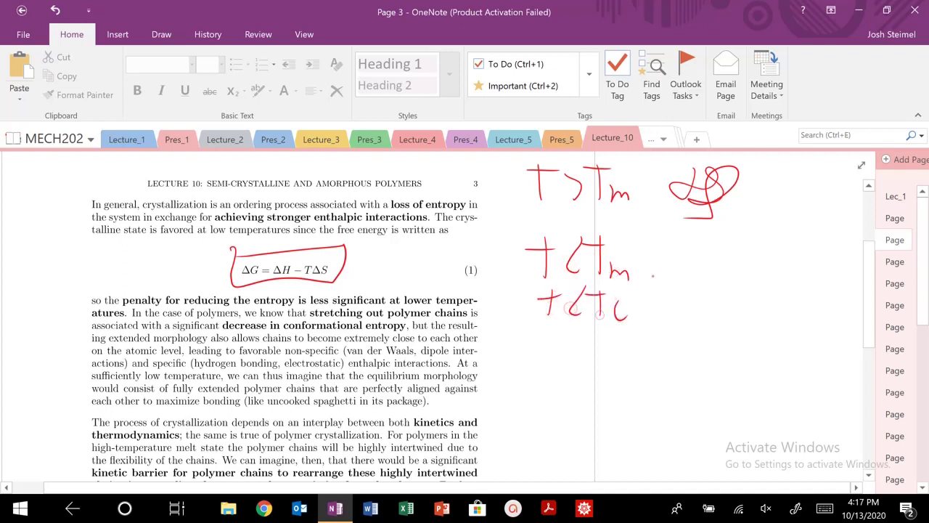
mouse_move(678, 298)
mouse_down()
mouse_move(774, 276)
mouse_move(828, 277)
mouse_up()
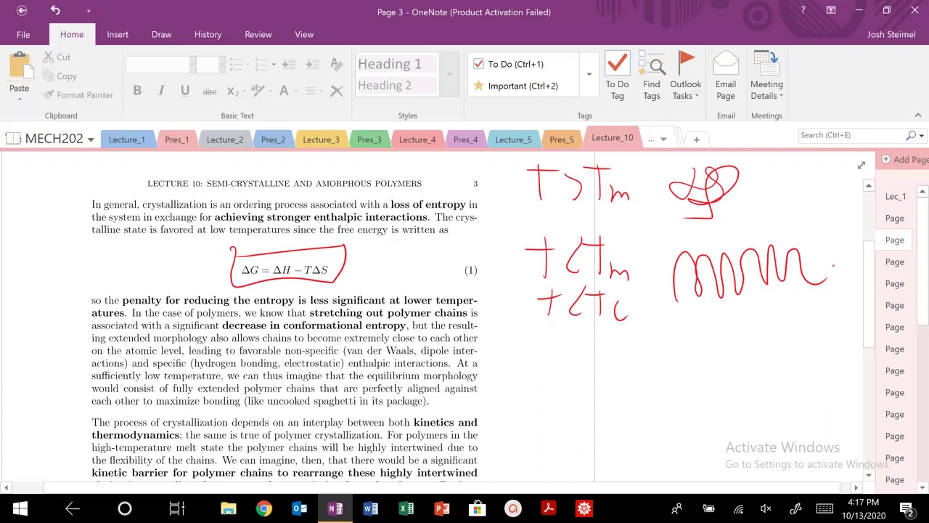
Underline the loss-of-entropy and enthalpic-interactions phrase and draw an arrow under the folded chain
drag(390, 210, 468, 219)
drag(216, 222, 476, 217)
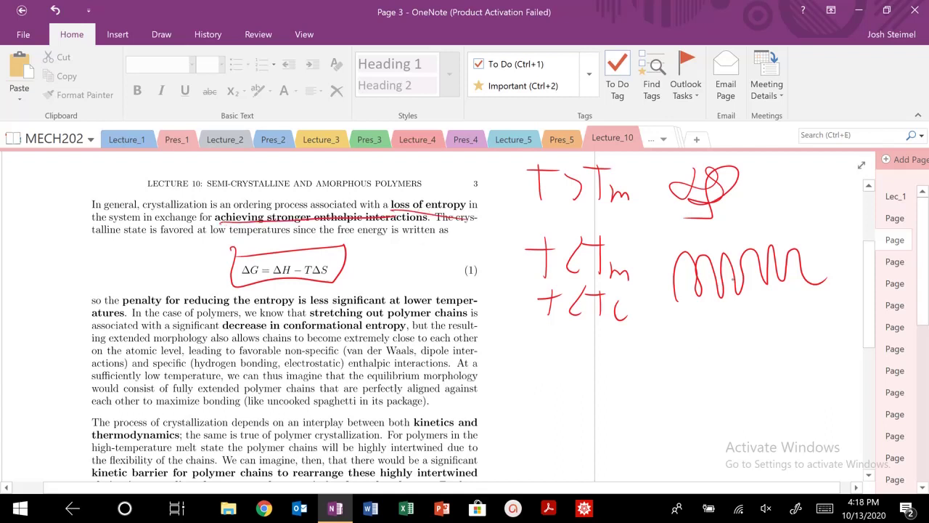
mouse_move(708, 343)
mouse_down()
mouse_move(721, 304)
mouse_move(724, 318)
mouse_up()
mouse_move(686, 366)
mouse_down()
mouse_move(669, 372)
mouse_move(682, 370)
mouse_up()
Write the conformational entropy note below the arrow, followed by down arrows
drag(703, 365, 693, 399)
mouse_move(717, 385)
mouse_down()
mouse_move(716, 404)
mouse_move(750, 408)
mouse_up()
mouse_move(745, 393)
mouse_down()
mouse_move(763, 391)
mouse_move(778, 408)
mouse_up()
click(784, 399)
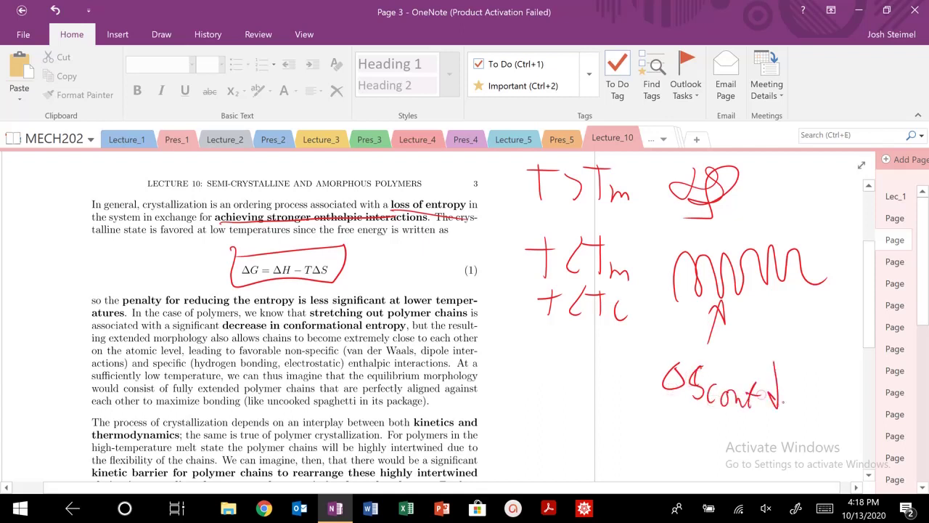
drag(797, 374, 794, 404)
drag(818, 361, 812, 400)
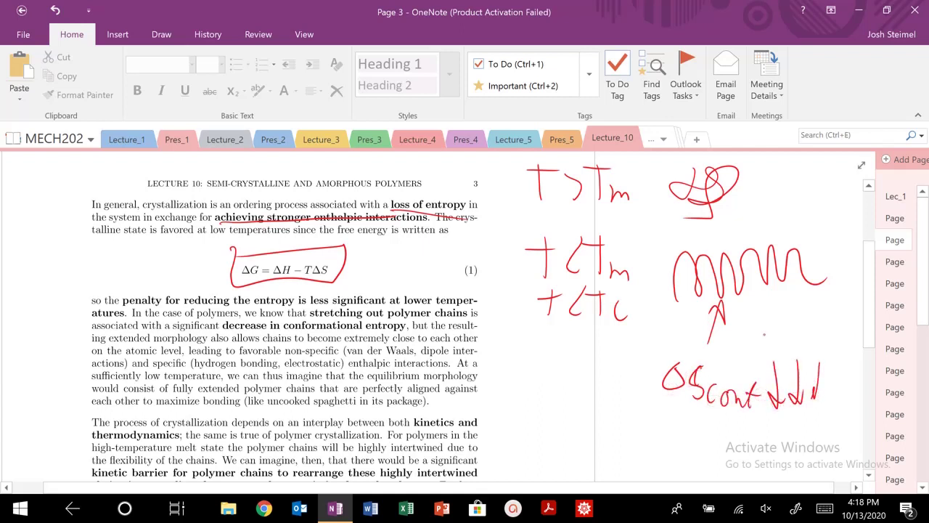
Write 'ΔH favor' under the aligned-chain sketch and 'ΔSconf' beside the tangled-chain scribble
drag(761, 334, 759, 301)
mouse_move(754, 312)
mouse_down()
mouse_move(764, 310)
mouse_move(771, 351)
mouse_up()
mouse_move(780, 331)
mouse_down()
mouse_move(780, 349)
mouse_move(787, 339)
mouse_up()
click(795, 338)
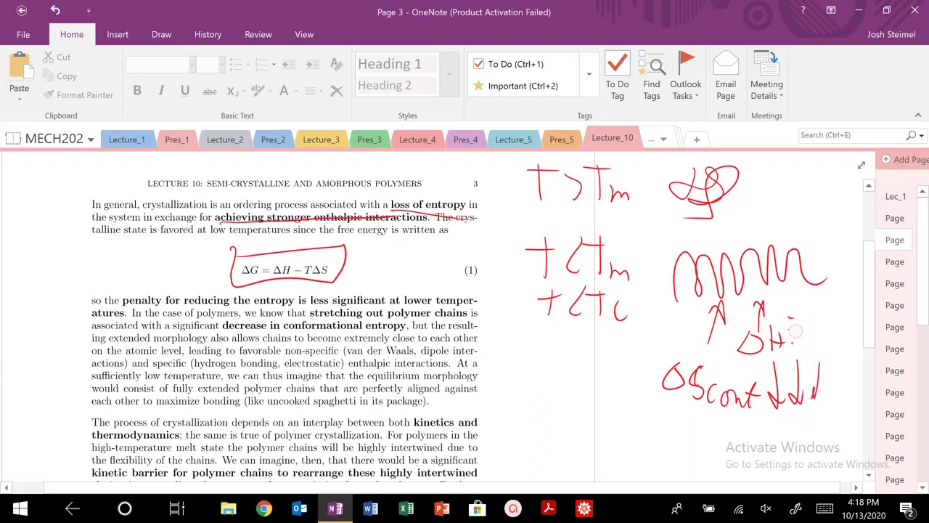
drag(801, 320, 799, 343)
drag(795, 330, 845, 328)
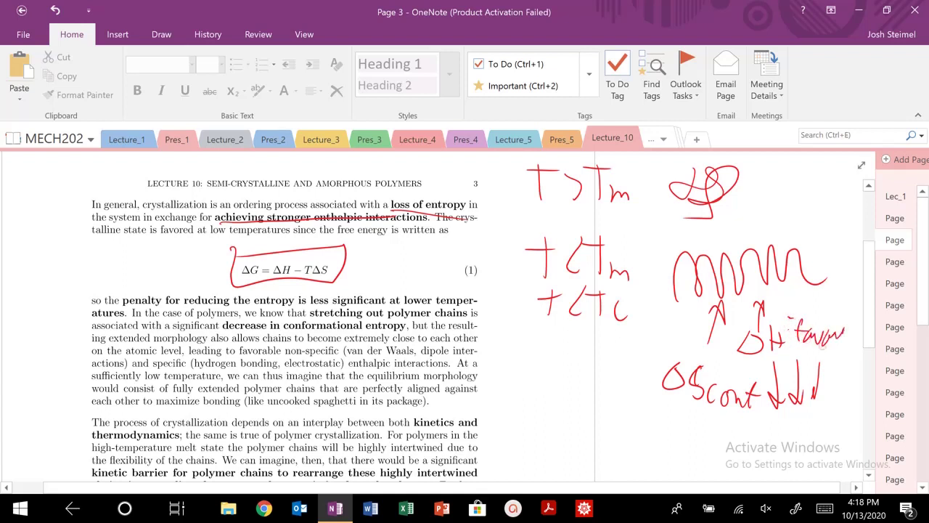
drag(735, 279, 752, 270)
mouse_move(766, 167)
mouse_down()
mouse_move(752, 190)
mouse_move(794, 199)
mouse_move(835, 181)
mouse_move(843, 196)
mouse_move(838, 168)
mouse_up()
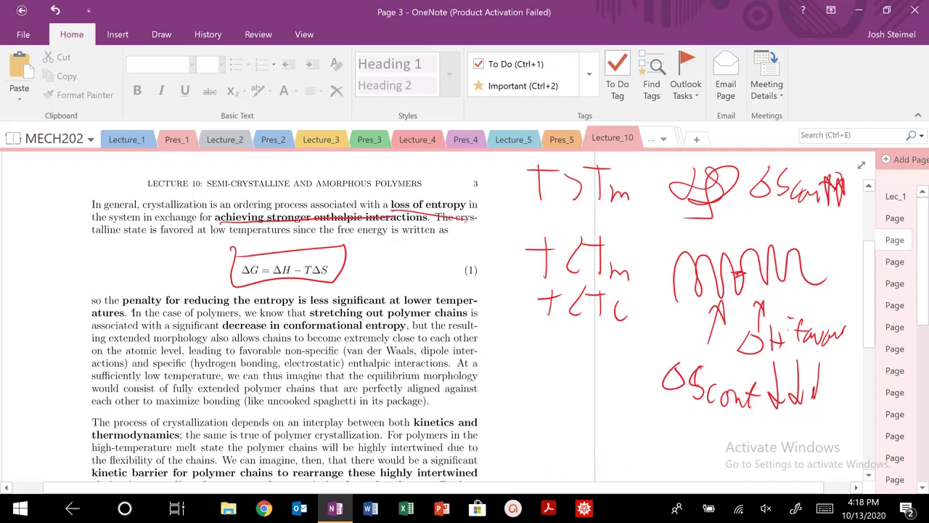
Underline the entropy-penalty and 'at lower temperatures' phrases and circle T in the ΔG equation
drag(131, 311, 335, 305)
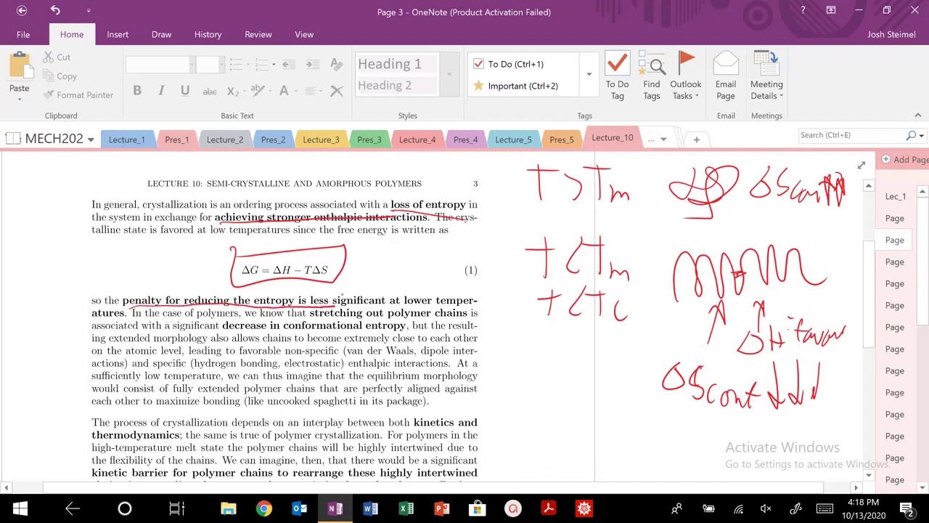
drag(413, 305, 470, 303)
drag(116, 312, 86, 314)
mouse_move(311, 259)
mouse_down()
mouse_move(303, 275)
mouse_move(311, 254)
mouse_up()
Underline the conformational-entropy, van der Waals and hydrogen-bonding phrases, and ring 'ΔH favor'
drag(312, 318, 430, 318)
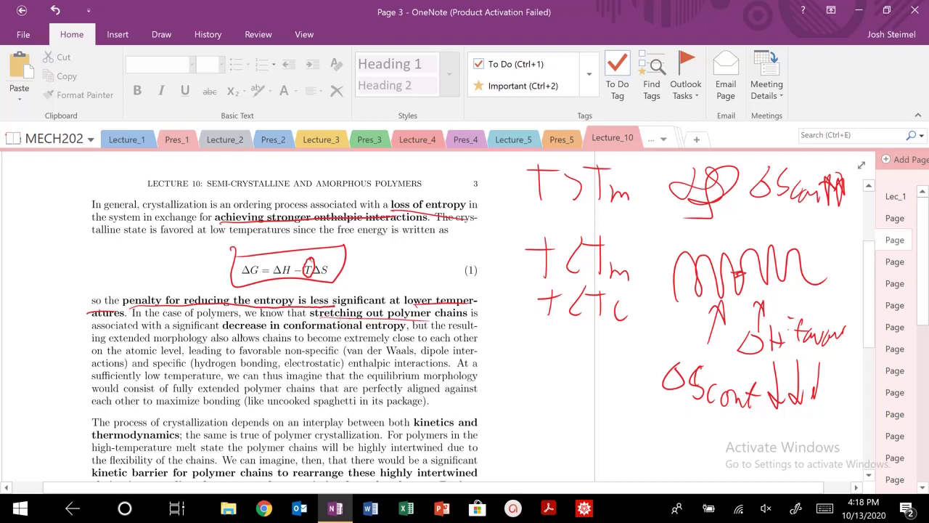
drag(221, 331, 428, 330)
mouse_move(742, 352)
mouse_down()
mouse_move(851, 334)
mouse_move(734, 340)
mouse_move(776, 356)
mouse_up()
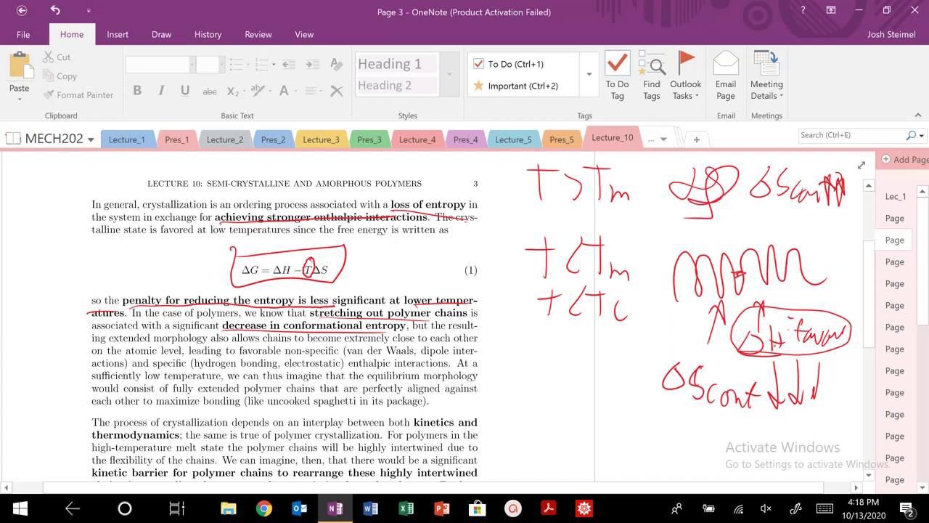
drag(258, 356, 421, 355)
drag(94, 371, 130, 370)
drag(194, 368, 319, 368)
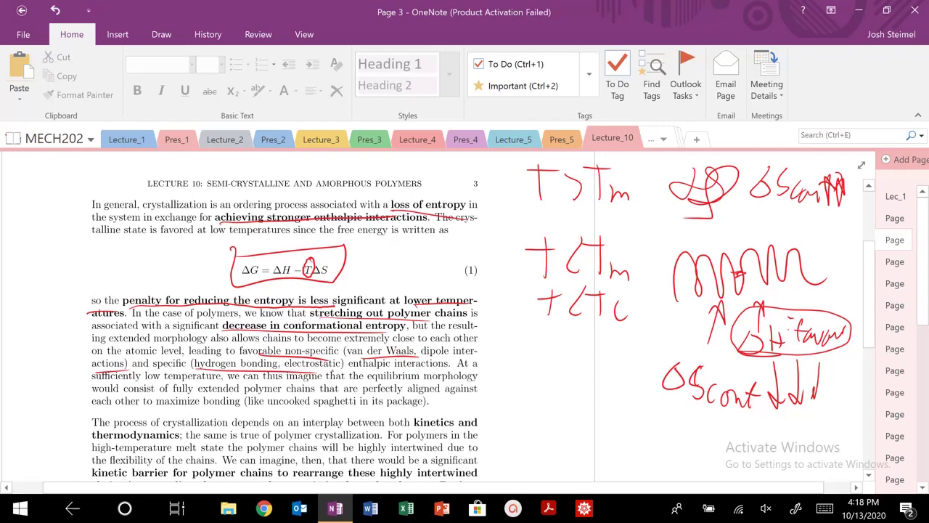
scroll(352, 380, down, 8)
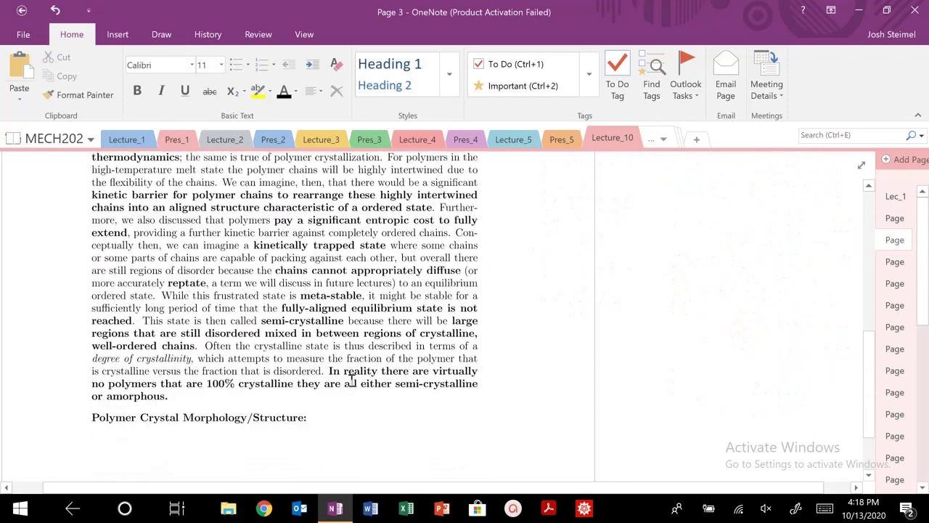
Circle 'kinetics and' and 'thermodynamics', with an arrow from that sentence to the notes area
scroll(351, 381, up, 2)
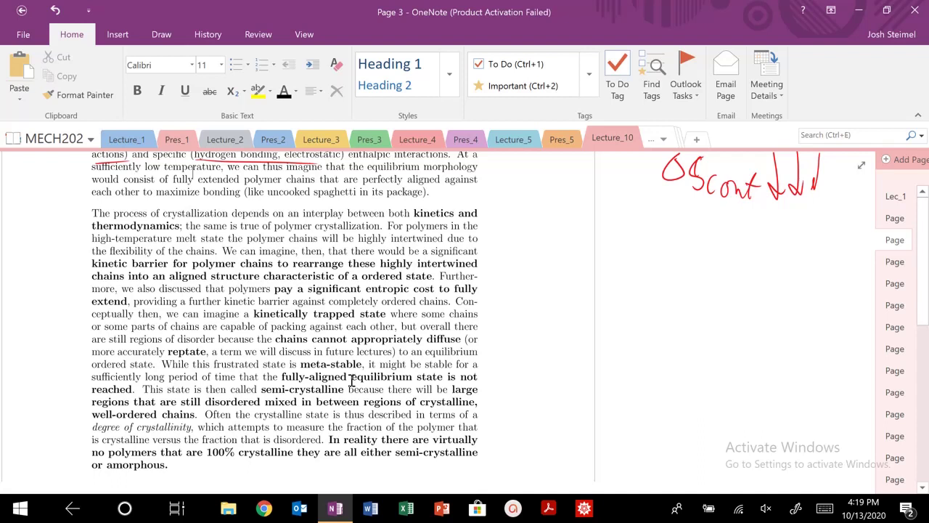
mouse_move(417, 219)
mouse_down()
mouse_move(477, 223)
mouse_move(414, 207)
mouse_up()
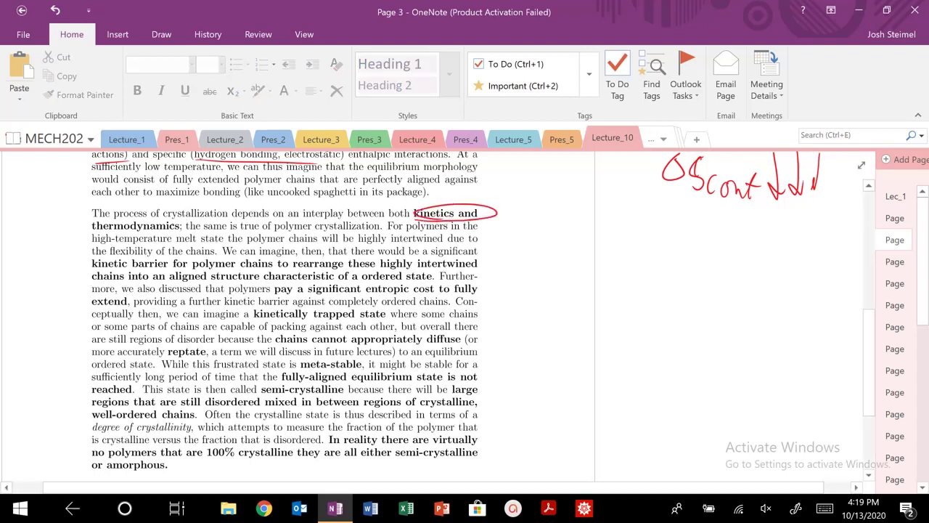
drag(174, 217, 175, 228)
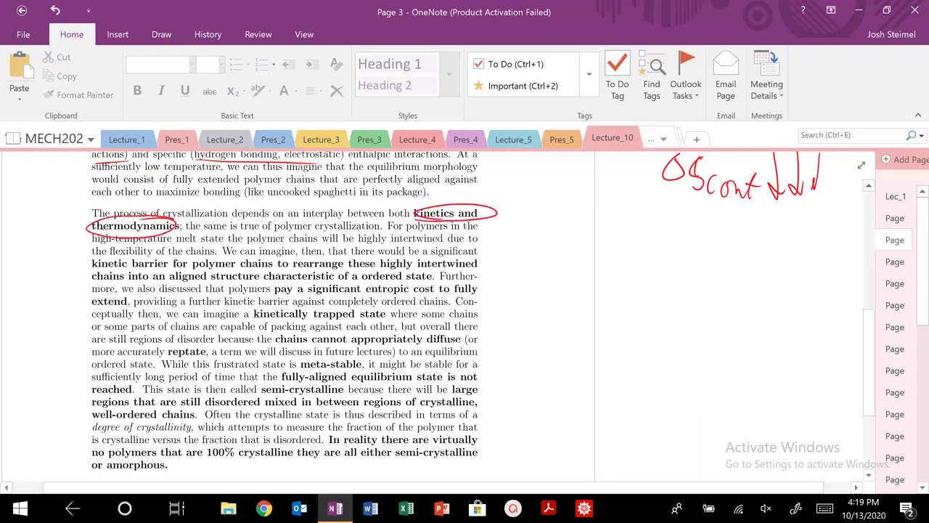
mouse_move(84, 231)
mouse_down()
mouse_move(218, 192)
mouse_move(454, 190)
mouse_move(524, 211)
mouse_move(508, 211)
mouse_up()
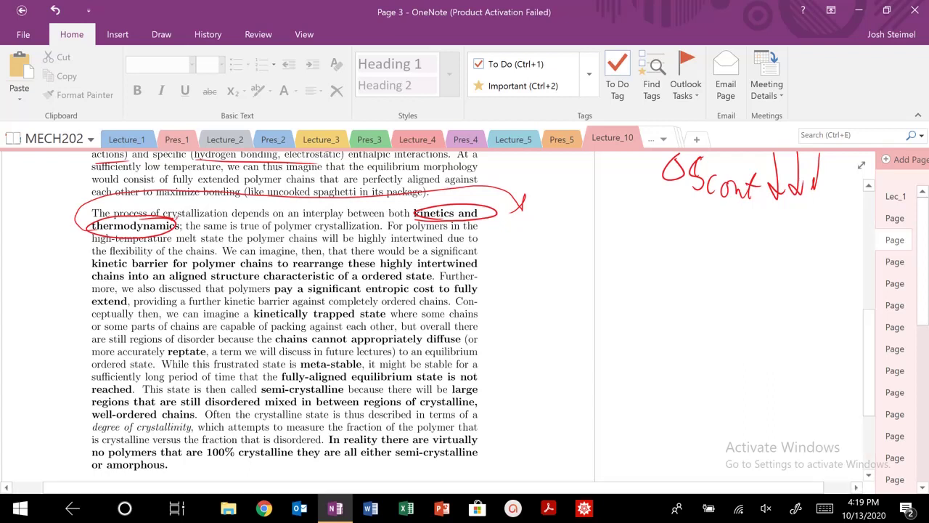
mouse_move(136, 216)
mouse_down()
mouse_move(130, 234)
mouse_move(163, 211)
mouse_up()
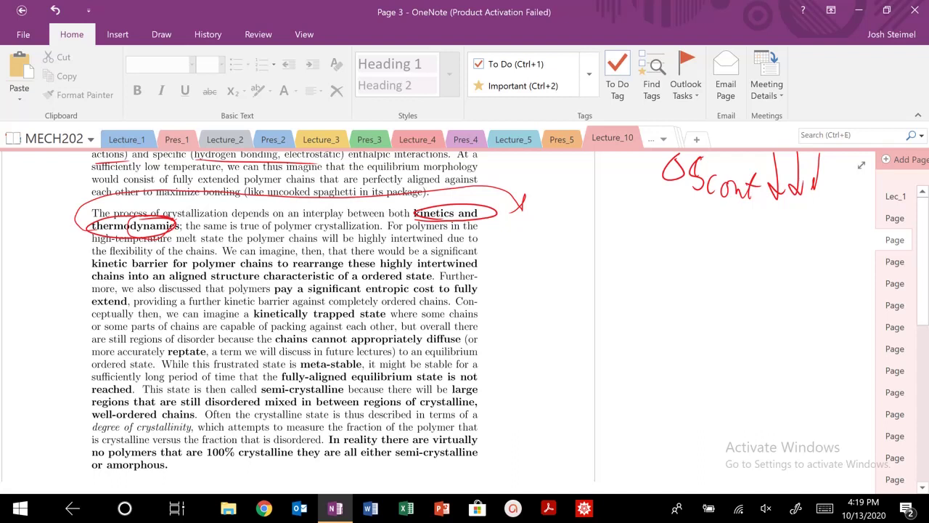
Draw two boxes, one holding a tangled chain and one holding aligned chains
mouse_move(537, 223)
mouse_down()
mouse_move(538, 264)
mouse_move(610, 224)
mouse_move(539, 227)
mouse_up()
drag(569, 242, 570, 265)
mouse_move(675, 225)
mouse_down()
mouse_move(676, 275)
mouse_move(740, 225)
mouse_move(656, 226)
mouse_up()
mouse_move(683, 251)
mouse_down()
mouse_move(690, 261)
mouse_move(721, 244)
mouse_move(746, 250)
mouse_up()
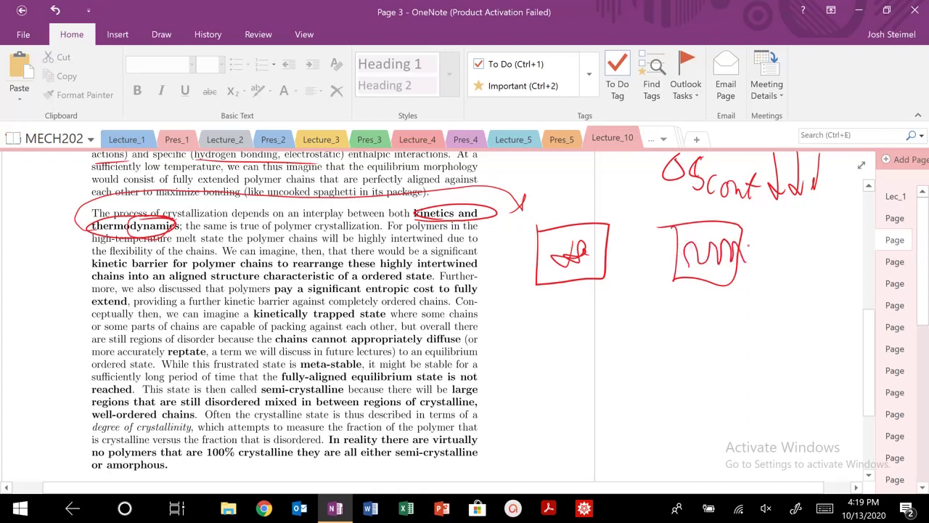
Write 'T, P, V' below the boxes and draw an arrow from the right box to the left
drag(554, 304, 597, 302)
drag(576, 302, 575, 329)
drag(594, 323, 586, 353)
drag(623, 301, 623, 339)
drag(623, 302, 640, 344)
drag(656, 311, 668, 309)
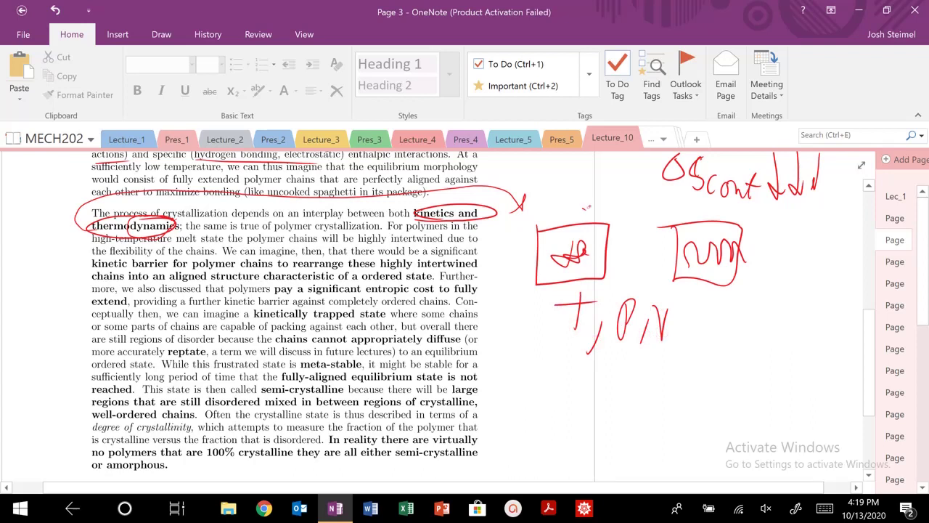
click(583, 209)
mouse_move(672, 259)
mouse_down()
mouse_move(623, 270)
mouse_move(639, 276)
mouse_up()
Loop 'kinetics', underline 'interplay', circle 'highly intertwined', and add a temperature note and tangled-chain sketch
mouse_move(409, 217)
mouse_down()
mouse_move(440, 201)
mouse_move(424, 198)
mouse_up()
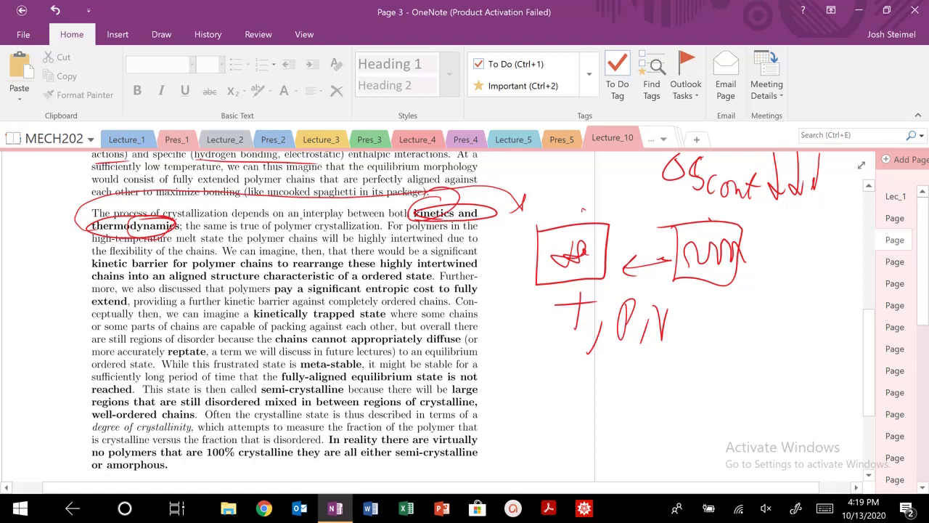
drag(302, 217, 341, 217)
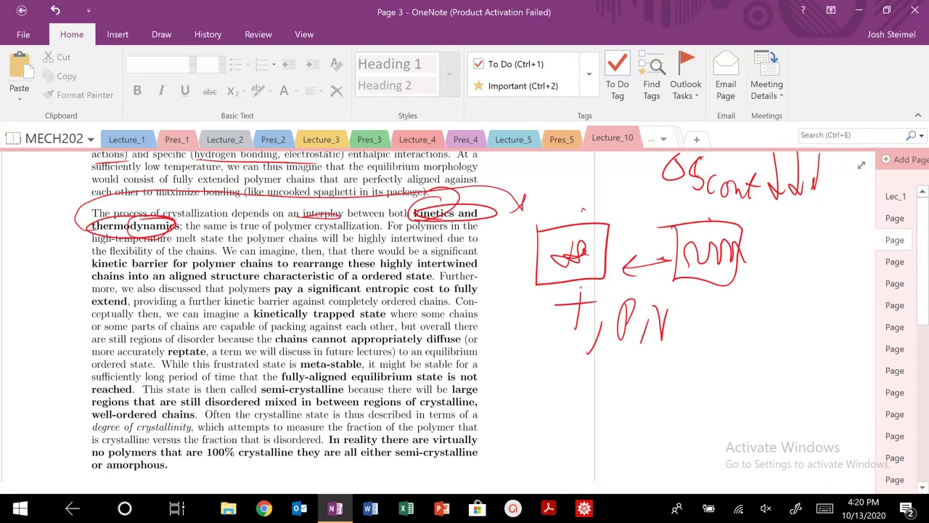
mouse_move(558, 179)
mouse_down()
mouse_move(559, 215)
mouse_move(570, 189)
mouse_move(589, 223)
mouse_up()
mouse_move(598, 188)
mouse_down()
mouse_move(599, 217)
mouse_move(614, 193)
mouse_up()
drag(612, 208, 628, 217)
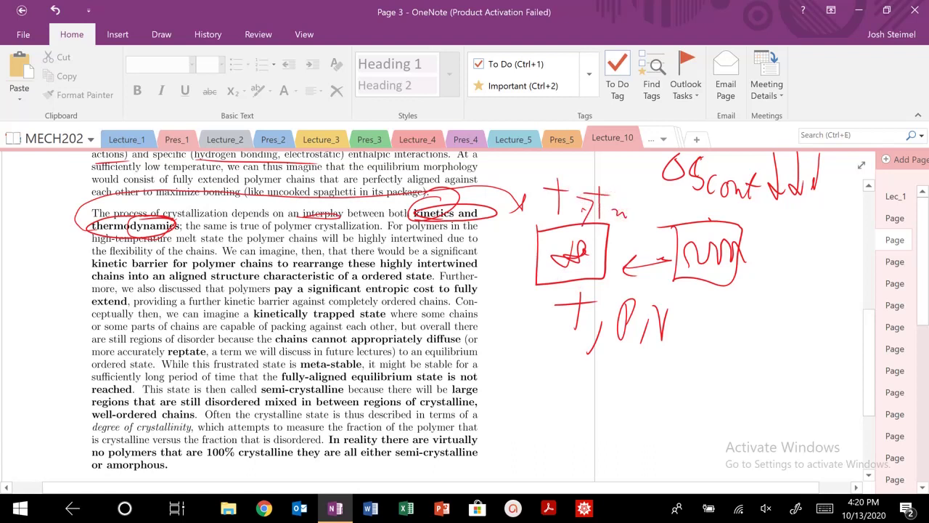
mouse_move(434, 243)
mouse_down()
mouse_move(384, 227)
mouse_move(443, 231)
mouse_up()
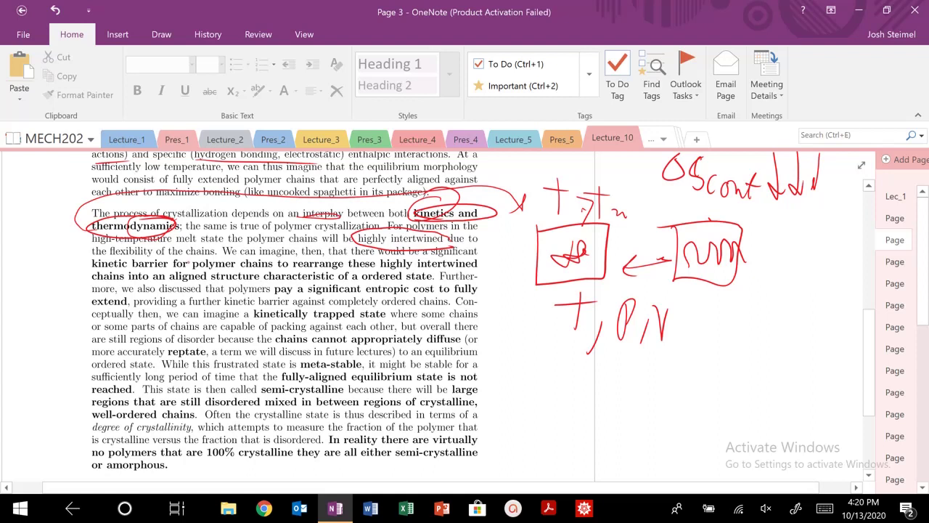
drag(497, 363, 556, 336)
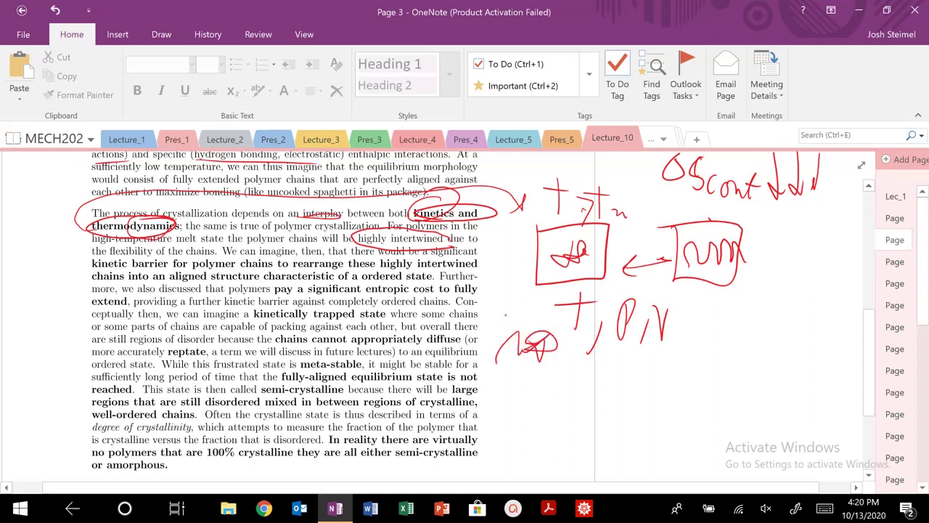
mouse_move(214, 241)
mouse_down()
mouse_move(161, 241)
mouse_move(183, 237)
mouse_up()
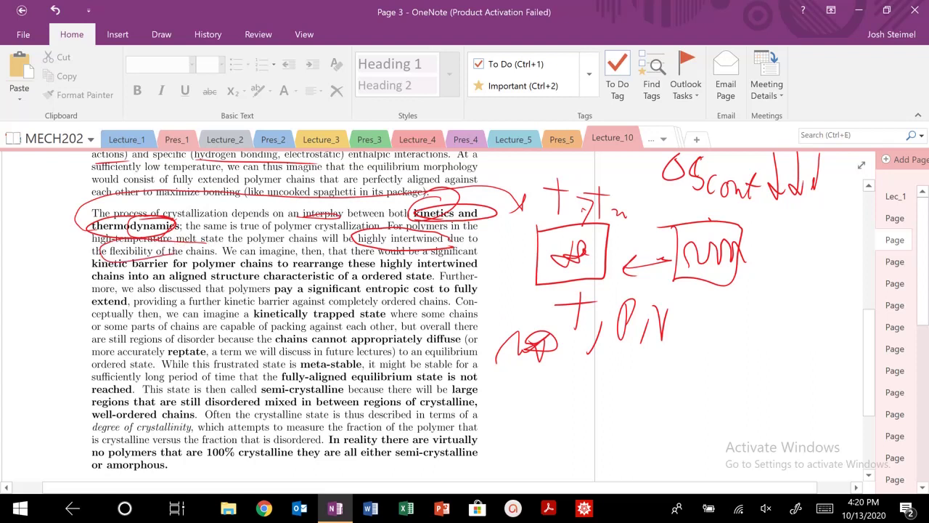
Underline 'kinetic barrier' and 'rearrange these highly intertwined', then sketch a tangled ball and folded chain
drag(88, 269, 167, 268)
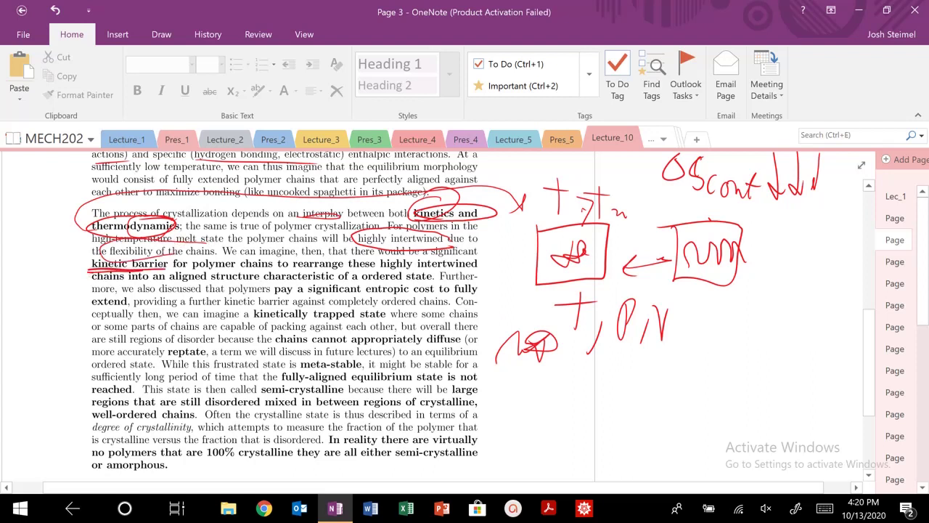
drag(296, 273, 435, 269)
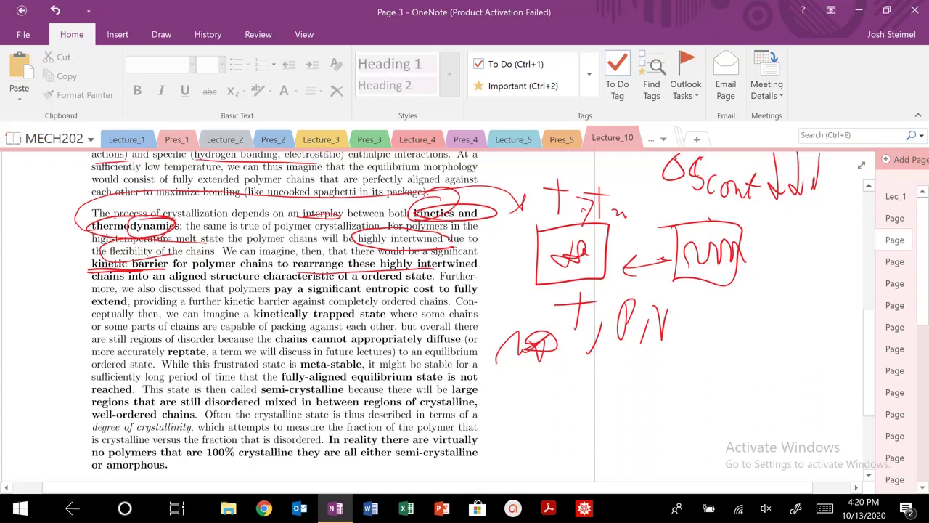
mouse_move(546, 406)
mouse_down()
mouse_move(566, 395)
mouse_move(552, 393)
mouse_move(573, 396)
mouse_move(582, 380)
mouse_up()
mouse_move(618, 411)
mouse_down()
mouse_move(626, 379)
mouse_move(634, 400)
mouse_move(662, 407)
mouse_move(701, 396)
mouse_up()
Circle 'kinetic barrier' and 'kinetically trapped state', underline the entropic-cost phrases, and arrow to a new box
mouse_move(162, 273)
mouse_down()
mouse_move(154, 255)
mouse_move(167, 272)
mouse_up()
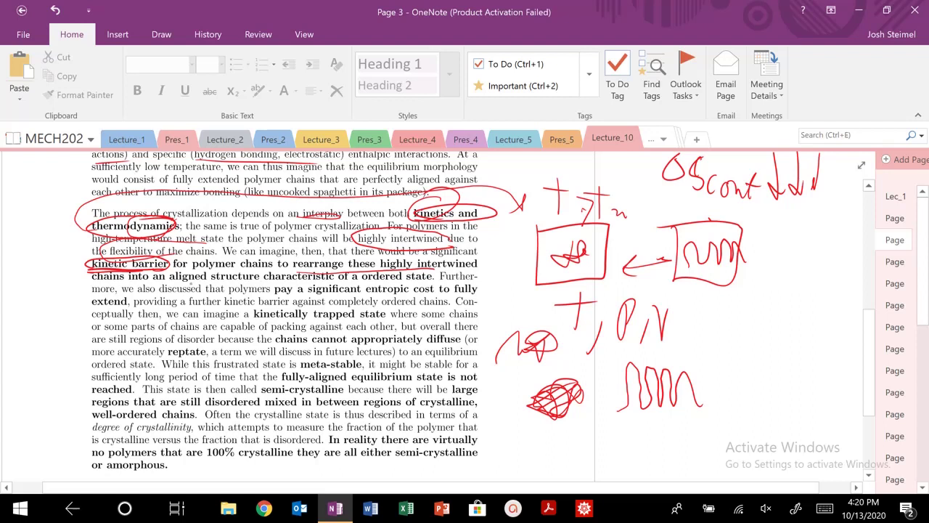
drag(173, 285, 401, 280)
drag(287, 298, 448, 293)
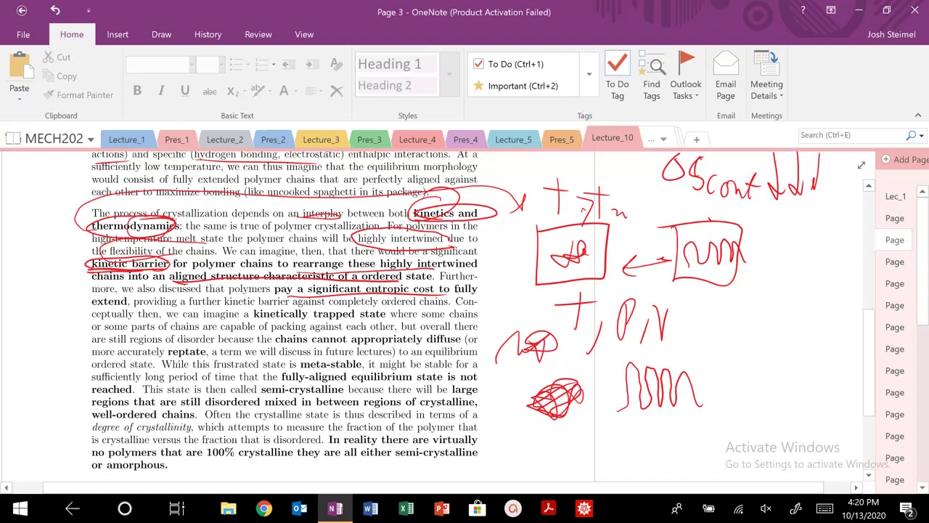
mouse_move(392, 308)
mouse_down()
mouse_move(245, 317)
mouse_move(396, 308)
mouse_up()
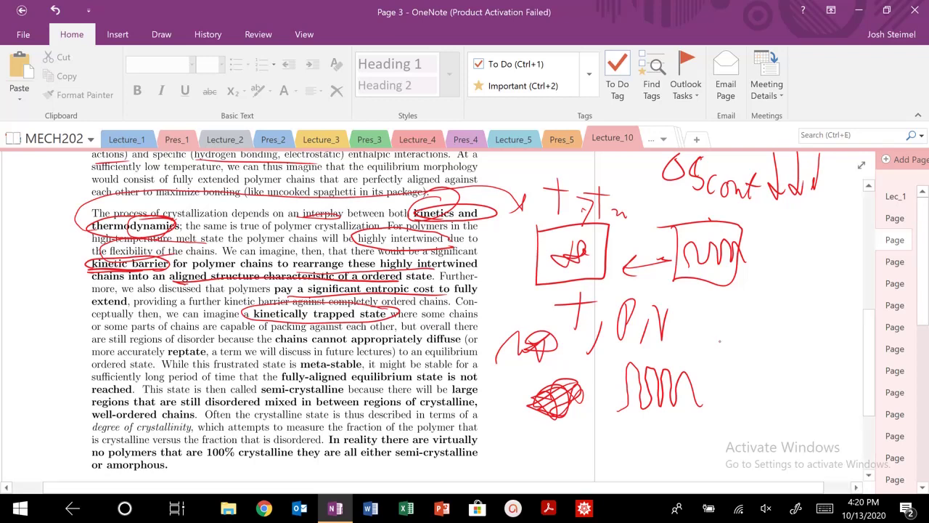
mouse_move(592, 270)
mouse_down()
mouse_move(723, 309)
mouse_move(715, 314)
mouse_move(748, 360)
mouse_move(782, 292)
mouse_move(758, 356)
mouse_up()
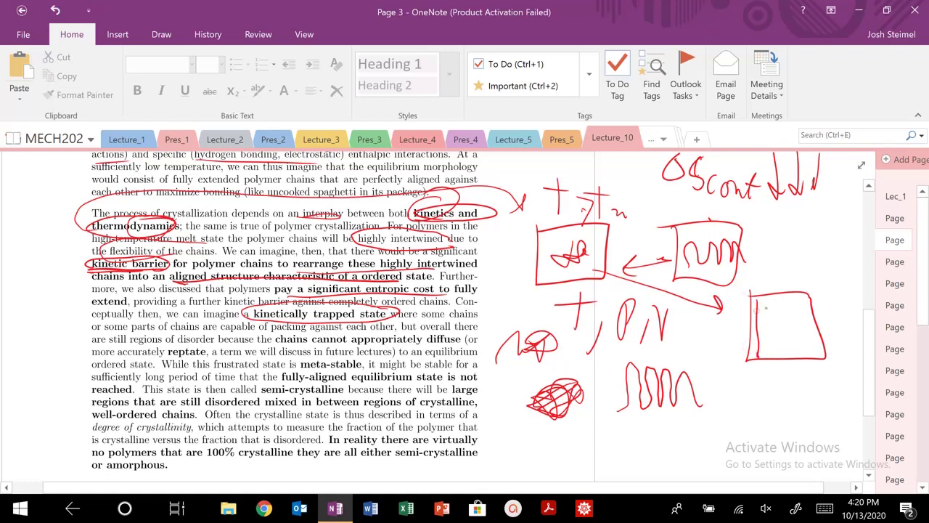
Fill the new box with vertical chain lines, label it 'ΔSconf', and cross it out
drag(768, 302, 775, 361)
drag(782, 300, 787, 351)
mouse_move(798, 300)
mouse_down()
mouse_move(799, 353)
mouse_move(810, 355)
mouse_up()
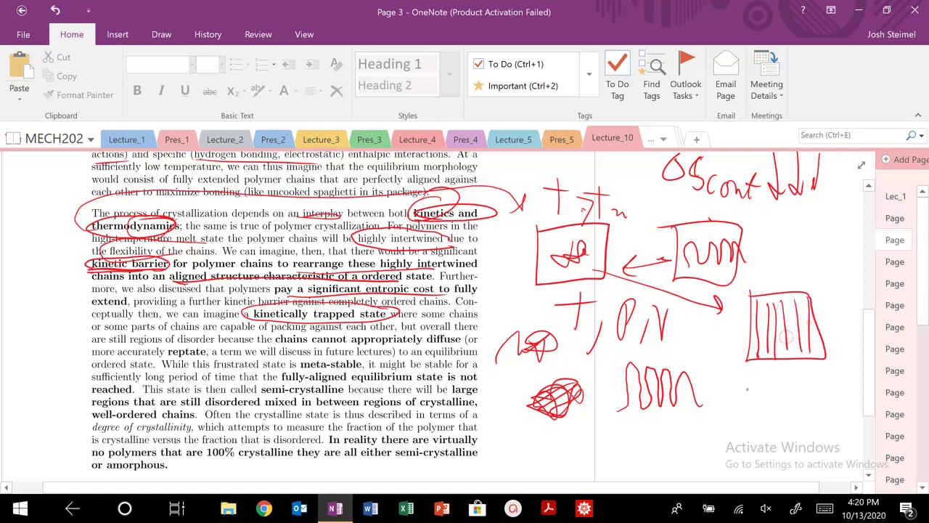
mouse_move(768, 381)
mouse_down()
mouse_move(777, 397)
mouse_move(802, 403)
mouse_up()
drag(813, 388, 817, 399)
mouse_move(819, 404)
mouse_down()
mouse_move(830, 411)
mouse_move(845, 384)
mouse_up()
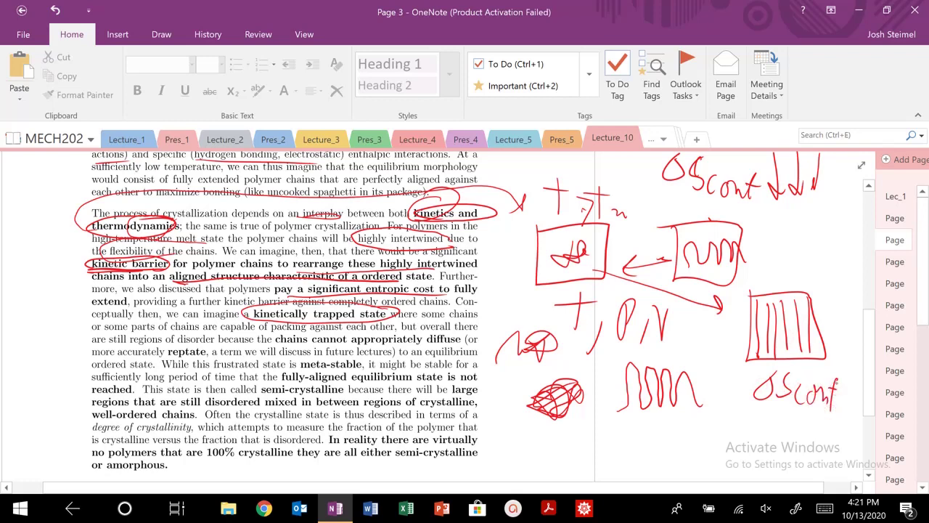
drag(764, 283, 813, 360)
drag(824, 288, 749, 363)
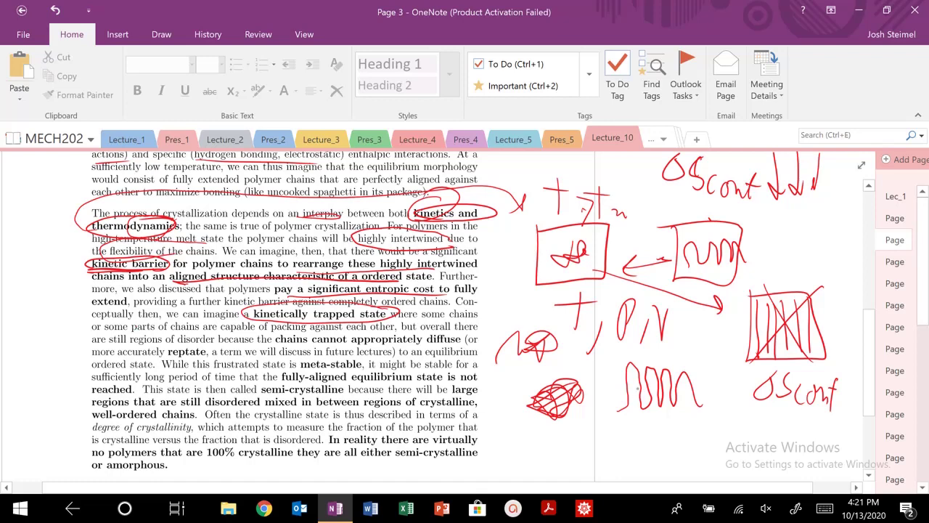
Underline the packing and reptate phrases, circle 'reptate', and extend the margin chain sketch with a tangled chain
drag(205, 333, 417, 331)
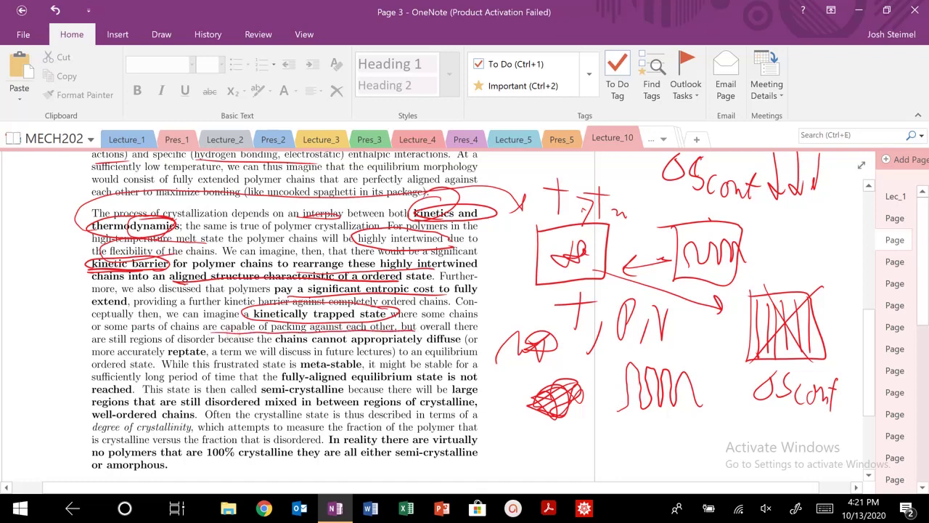
drag(90, 345, 187, 350)
mouse_move(270, 348)
mouse_down()
mouse_move(437, 349)
mouse_move(338, 328)
mouse_move(269, 337)
mouse_up()
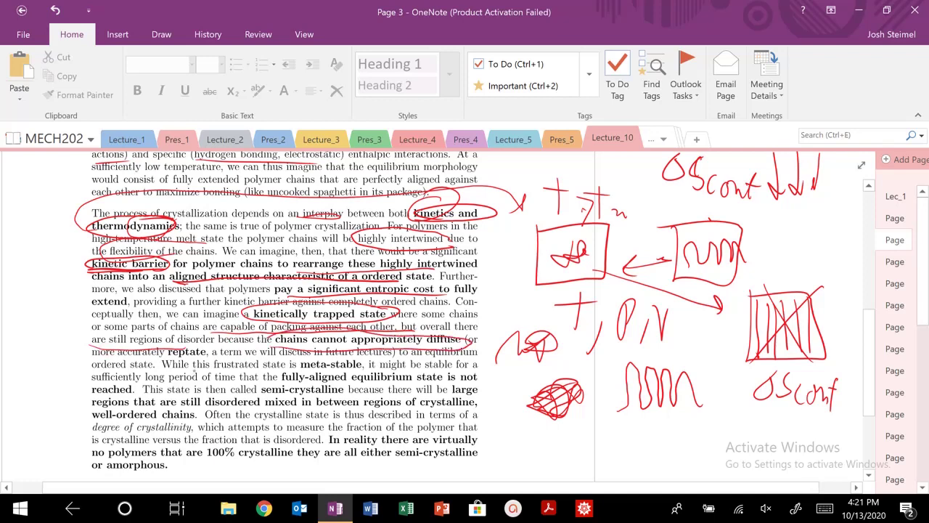
mouse_move(200, 343)
mouse_down()
mouse_move(196, 359)
mouse_move(187, 339)
mouse_up()
drag(616, 389, 643, 373)
mouse_move(700, 400)
mouse_down()
mouse_move(710, 376)
mouse_move(731, 418)
mouse_move(721, 437)
mouse_move(682, 431)
mouse_move(633, 464)
mouse_move(742, 454)
mouse_move(755, 443)
mouse_move(735, 436)
mouse_move(808, 435)
mouse_up()
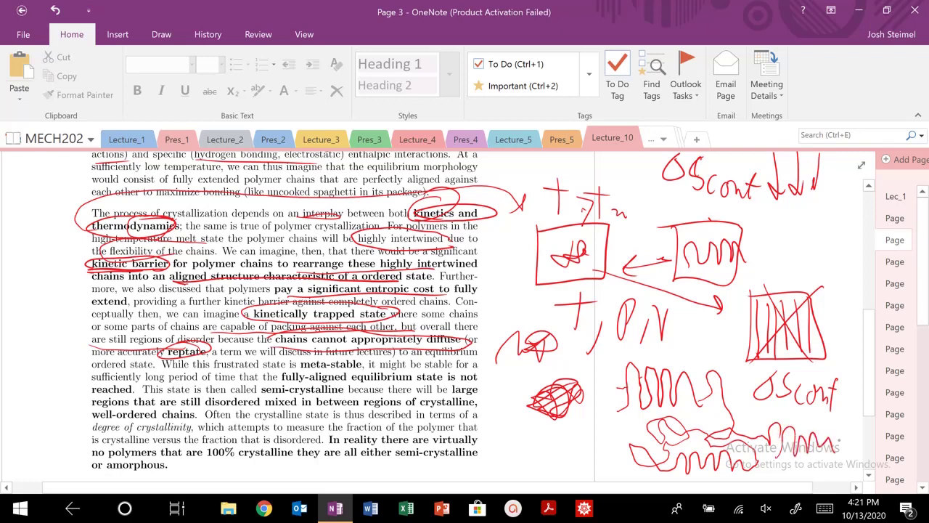
Underline the fully-aligned, semi-crystalline, disordered mixed and well-ordered chains phrases
drag(345, 381, 462, 378)
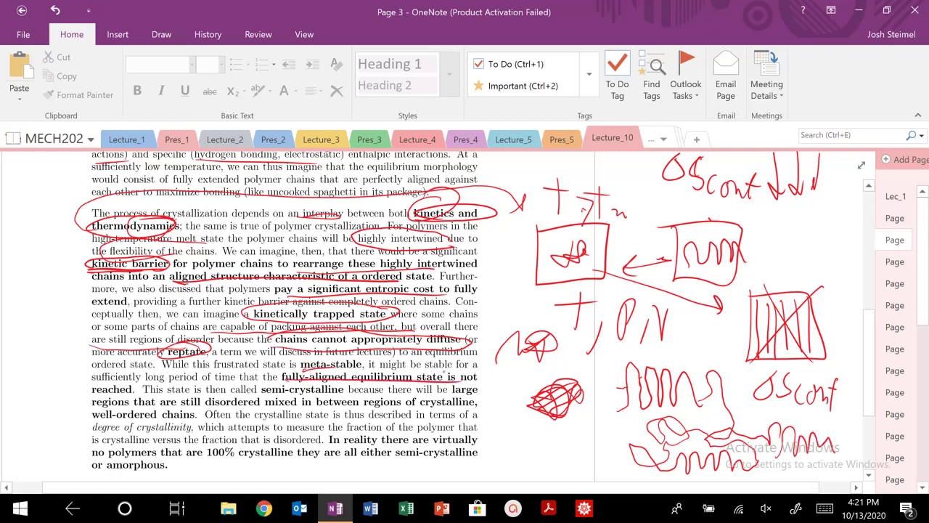
drag(263, 395, 342, 394)
drag(205, 406, 477, 405)
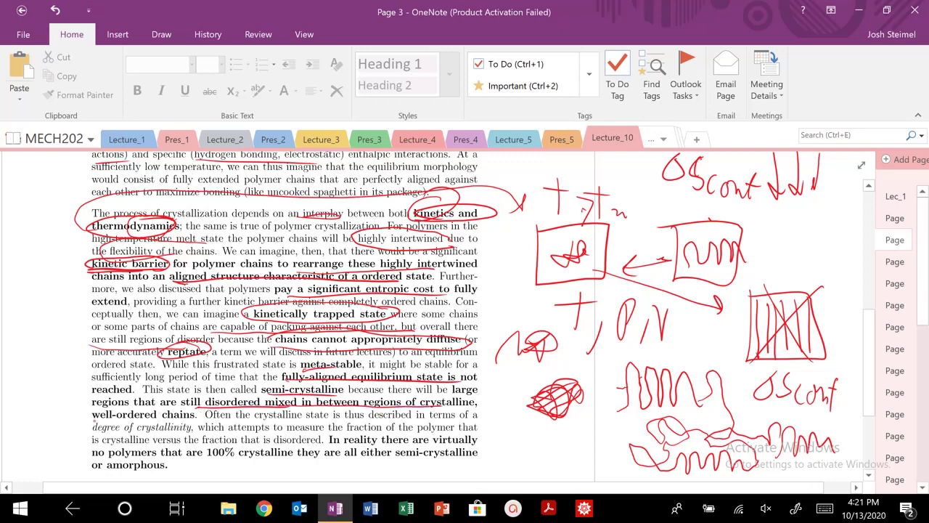
drag(93, 421, 170, 421)
Circle 'degree of crystallinity' and '100% crystalline', and write '90-95%' beside the heading
scroll(290, 312, down, 4)
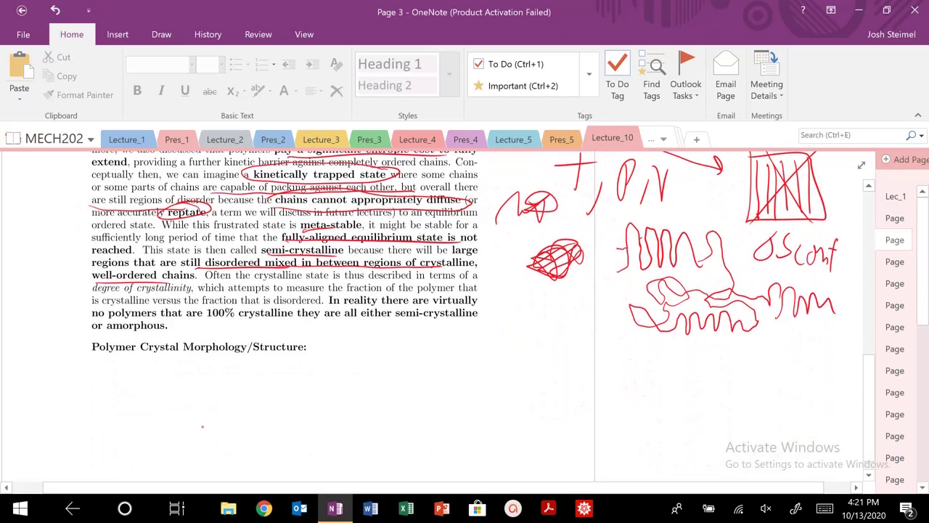
drag(148, 275, 194, 282)
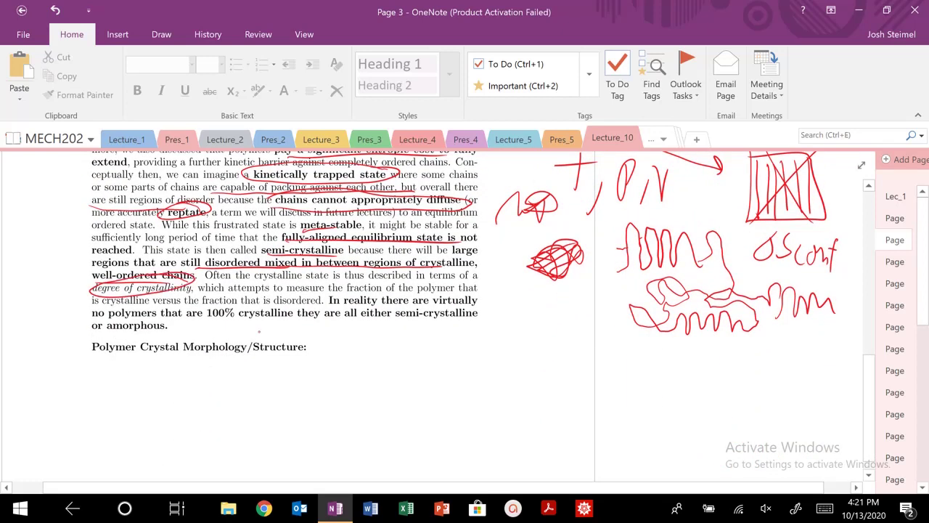
mouse_move(204, 327)
mouse_down()
mouse_move(257, 329)
mouse_move(256, 302)
mouse_move(210, 328)
mouse_up()
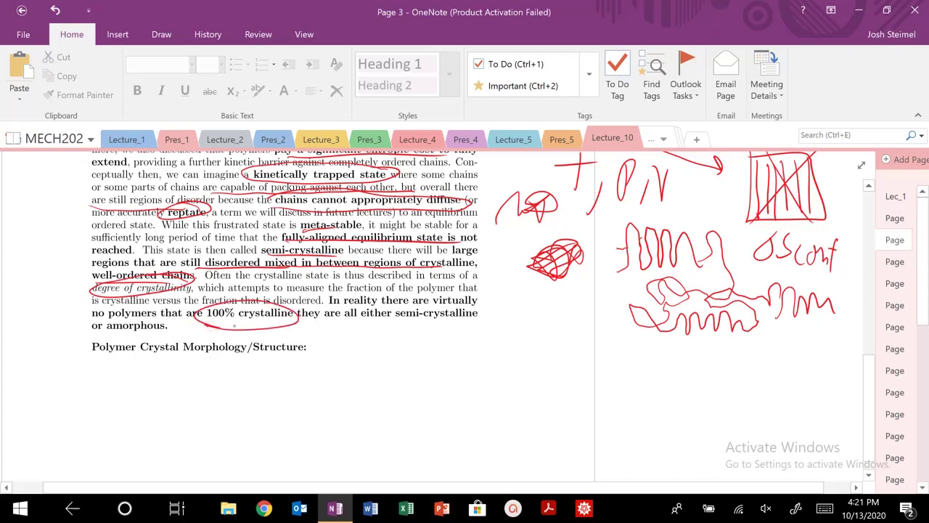
mouse_move(359, 331)
mouse_down()
mouse_move(353, 355)
mouse_move(378, 334)
mouse_move(427, 353)
mouse_up()
mouse_move(446, 327)
mouse_down()
mouse_move(460, 351)
mouse_move(462, 327)
mouse_up()
mouse_move(482, 327)
mouse_down()
mouse_move(467, 355)
mouse_move(485, 346)
mouse_move(468, 328)
mouse_up()
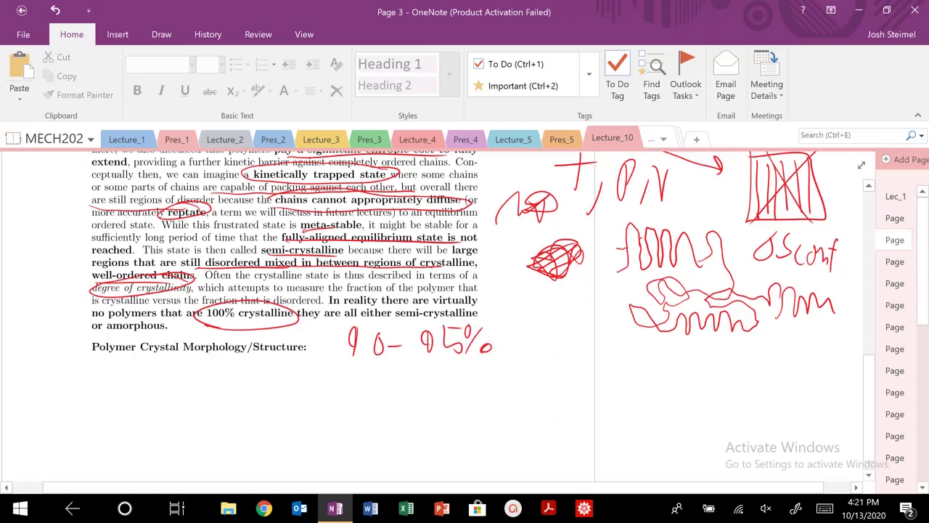
Write 'LDPE ~40' and 'HDPE ~60-70%' below the percentage note
drag(360, 379, 374, 403)
mouse_move(388, 377)
mouse_down()
mouse_move(388, 403)
mouse_move(408, 405)
mouse_up()
drag(410, 379, 431, 406)
mouse_move(427, 379)
mouse_down()
mouse_move(443, 379)
mouse_move(448, 402)
mouse_up()
mouse_move(364, 424)
mouse_down()
mouse_move(365, 450)
mouse_move(382, 450)
mouse_up()
drag(366, 437, 382, 437)
mouse_move(390, 425)
mouse_down()
mouse_move(391, 452)
mouse_move(419, 452)
mouse_move(421, 443)
mouse_move(437, 456)
mouse_up()
mouse_move(438, 430)
mouse_down()
mouse_move(452, 428)
mouse_move(450, 438)
mouse_up()
drag(438, 453, 454, 451)
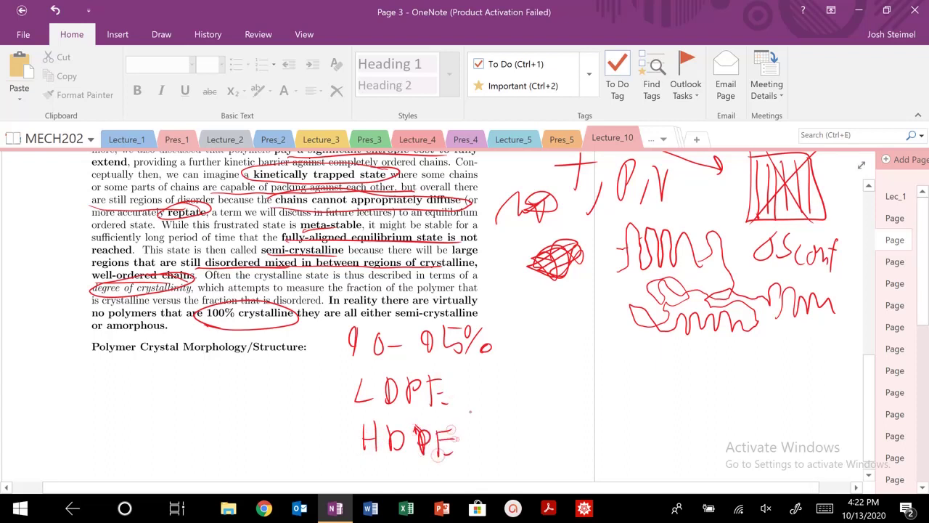
drag(454, 393, 493, 396)
mouse_move(492, 382)
mouse_down()
mouse_move(492, 403)
mouse_move(503, 388)
mouse_up()
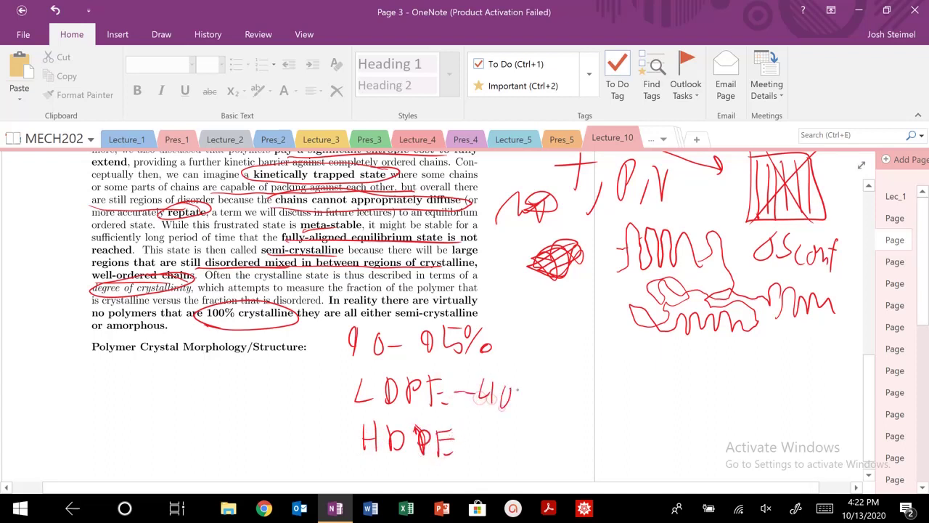
drag(463, 446, 539, 438)
mouse_move(546, 440)
mouse_down()
mouse_move(551, 458)
mouse_move(584, 456)
mouse_move(569, 431)
mouse_up()
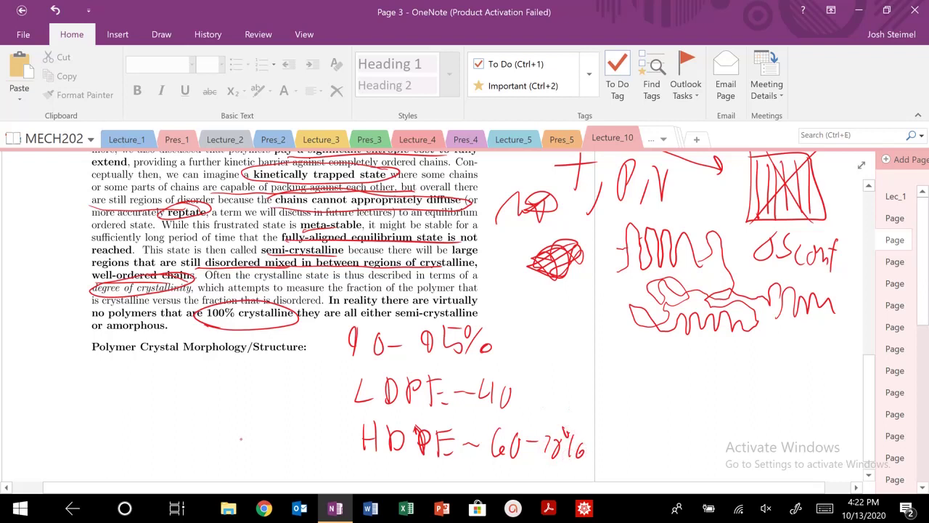
Sketch a straight chain beside HDPE and a branched wavy chain beside LDPE
drag(232, 439, 340, 436)
mouse_move(260, 433)
mouse_down()
mouse_move(270, 429)
mouse_move(292, 452)
mouse_up()
drag(209, 398, 354, 403)
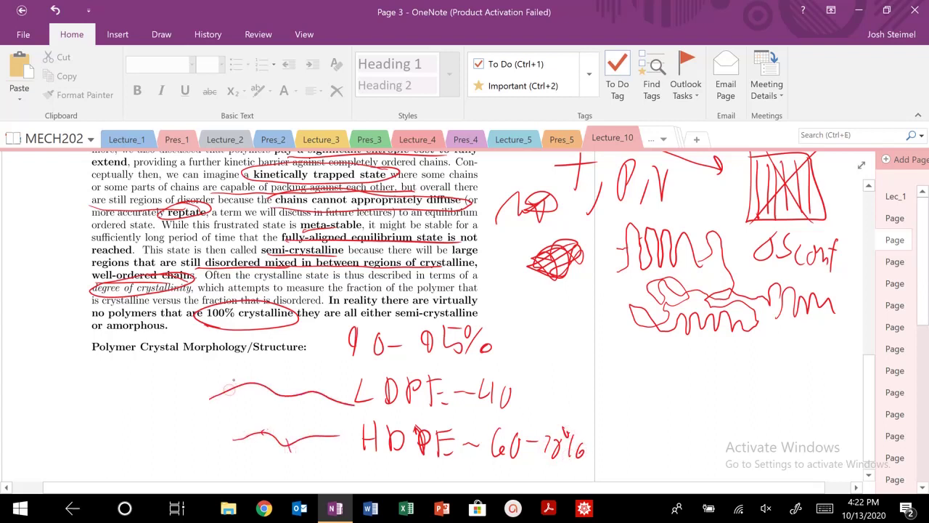
mouse_move(237, 375)
mouse_down()
mouse_move(241, 394)
mouse_move(284, 409)
mouse_up()
mouse_move(302, 373)
mouse_down()
mouse_move(305, 392)
mouse_move(333, 411)
mouse_up()
drag(256, 392, 260, 407)
drag(212, 375, 224, 412)
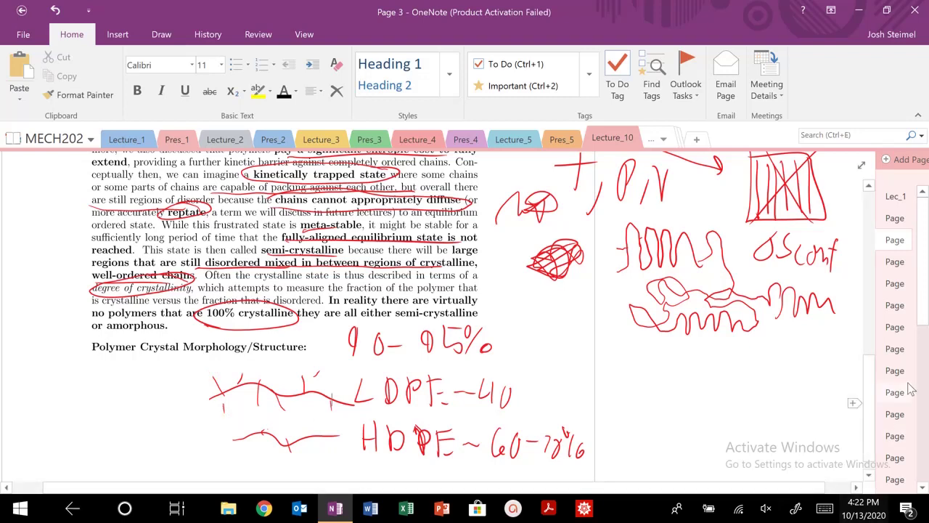
Go to Page 4, outline the Polymer Crystallization figure, and arrow from Melt to the aligned box
click(897, 263)
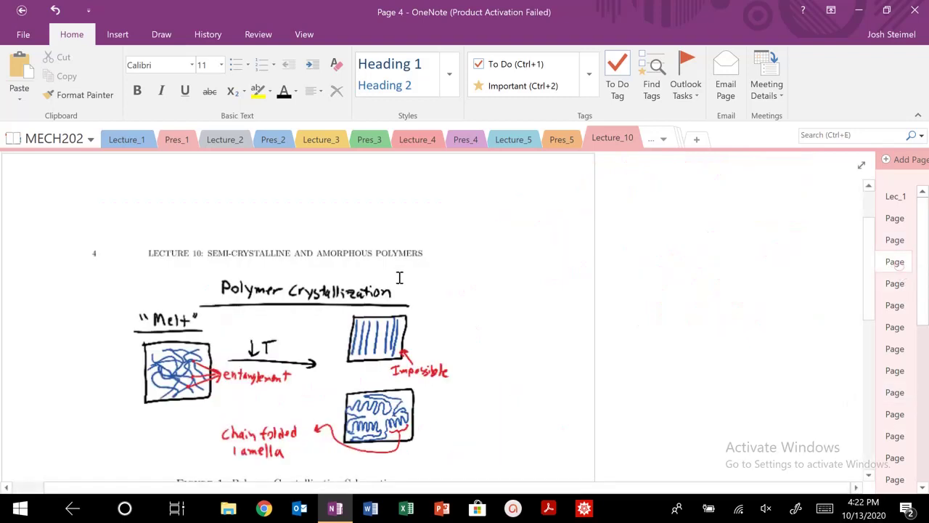
scroll(399, 278, down, 3)
scroll(400, 278, up, 2)
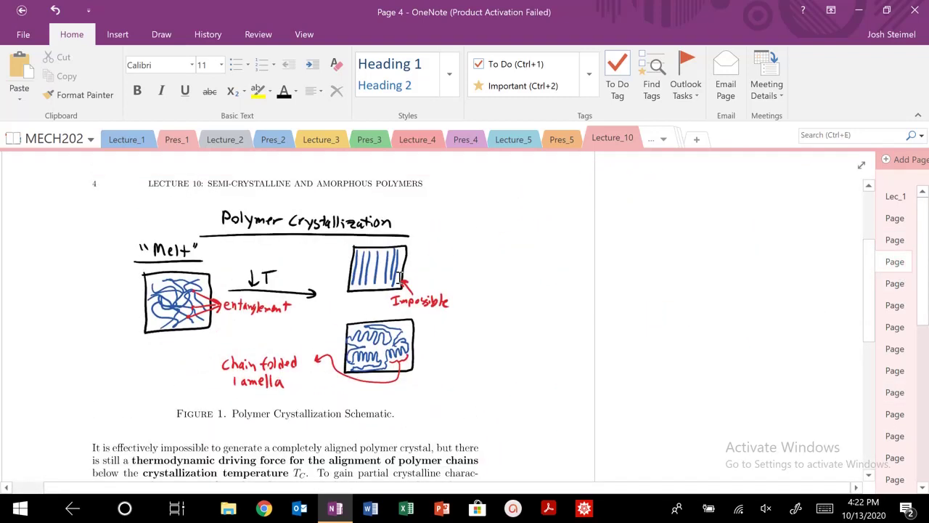
mouse_move(482, 187)
mouse_down()
mouse_move(484, 362)
mouse_move(268, 419)
mouse_move(113, 288)
mouse_move(348, 194)
mouse_move(493, 189)
mouse_up()
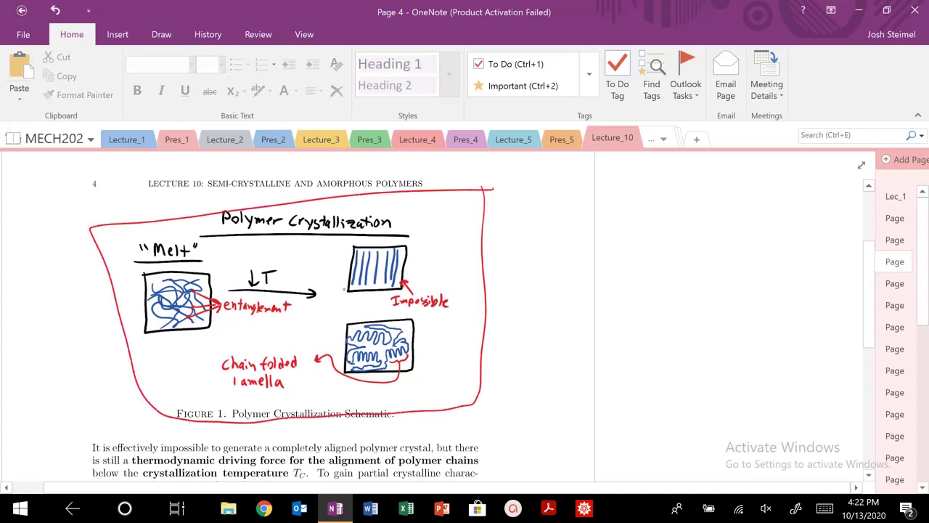
mouse_move(200, 272)
mouse_down()
mouse_move(344, 248)
mouse_move(349, 255)
mouse_up()
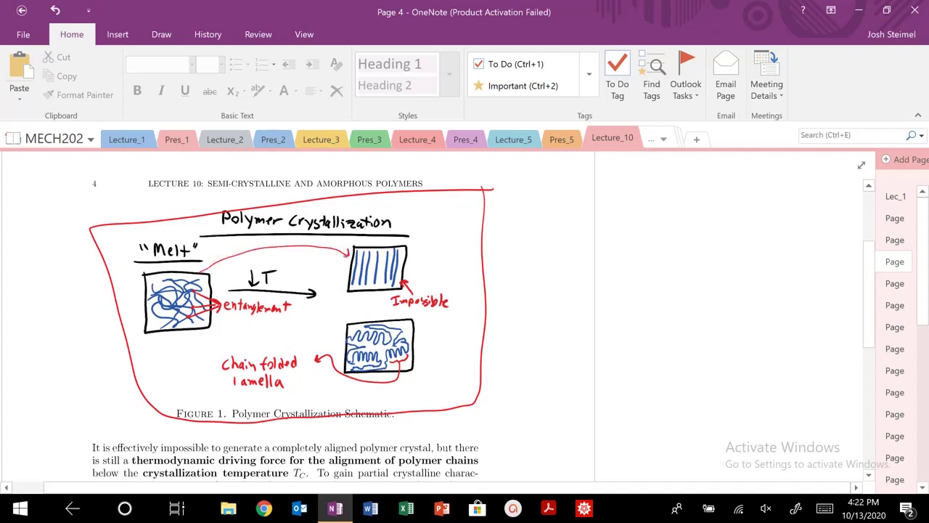
Write 'σ conf' with downward arrows beside the aligned box
mouse_move(451, 247)
mouse_down()
mouse_move(439, 265)
mouse_move(509, 263)
mouse_move(541, 279)
mouse_up()
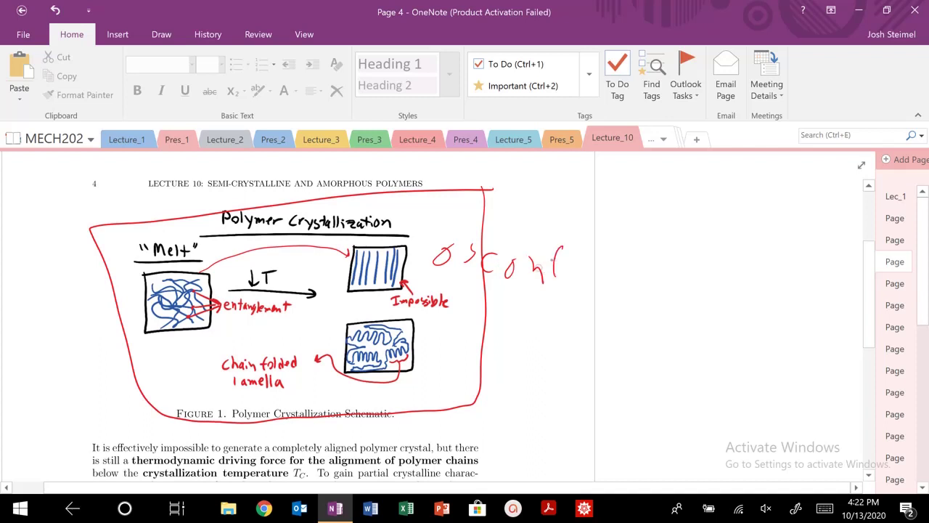
mouse_move(564, 247)
mouse_down()
mouse_move(556, 277)
mouse_move(569, 258)
mouse_up()
drag(584, 232, 583, 277)
drag(609, 228, 600, 273)
drag(629, 222, 620, 274)
Cross out the aligned-chains box, arrow from Melt to the lamella box, and circle its chain folds
drag(352, 242, 400, 285)
drag(403, 249, 365, 289)
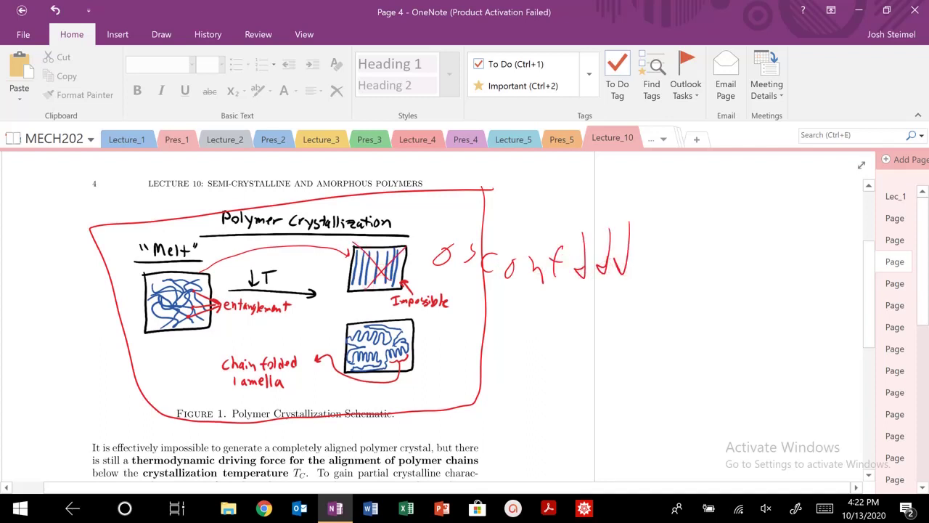
mouse_move(170, 325)
mouse_down()
mouse_move(200, 391)
mouse_move(359, 383)
mouse_move(351, 389)
mouse_up()
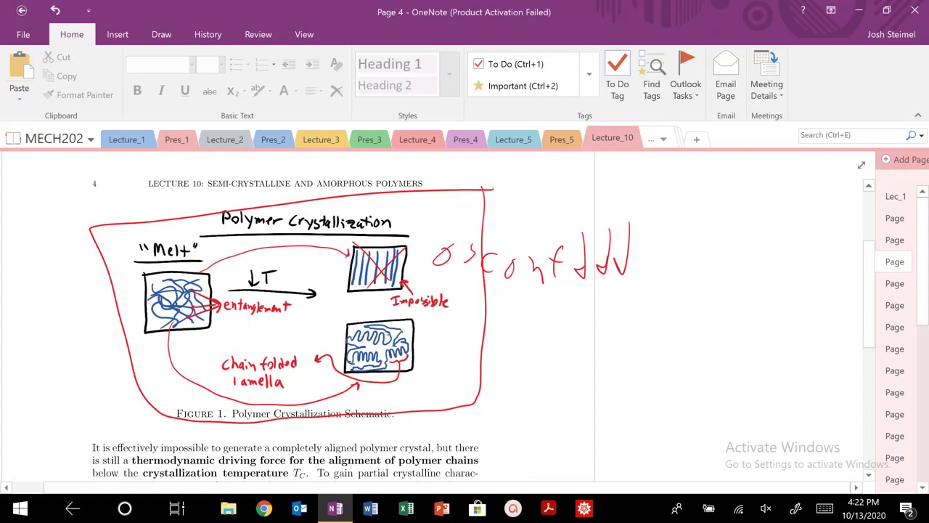
mouse_move(382, 326)
mouse_down()
mouse_move(359, 326)
mouse_move(355, 345)
mouse_move(384, 324)
mouse_move(374, 349)
mouse_move(392, 338)
mouse_move(399, 347)
mouse_up()
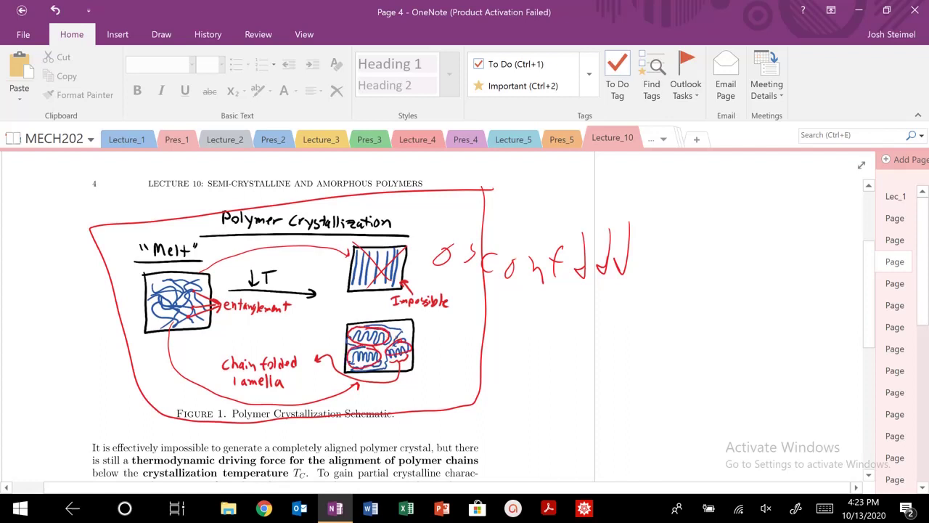
In green ink, trace the lamella box and draw an arrow to 'glassy/rubber, amorphous'
click(161, 34)
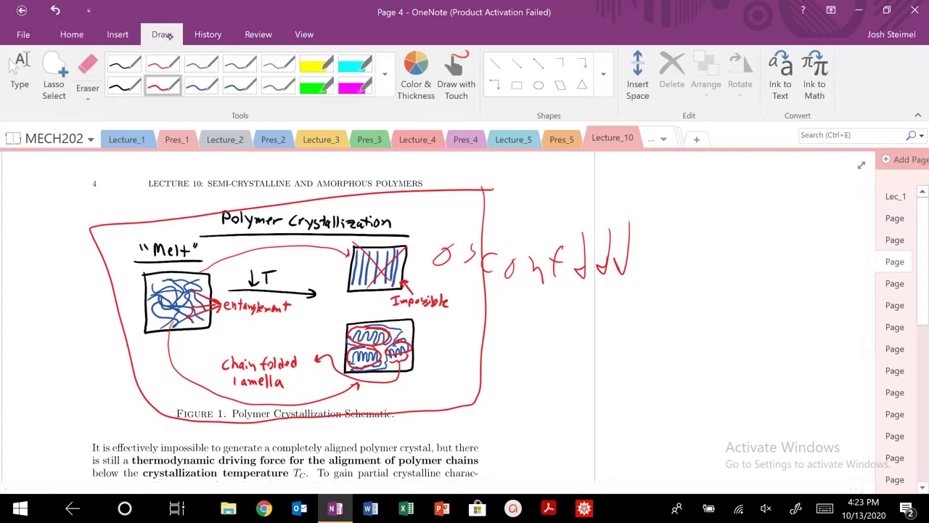
click(240, 86)
mouse_move(364, 327)
mouse_down()
mouse_move(401, 331)
mouse_move(383, 370)
mouse_up()
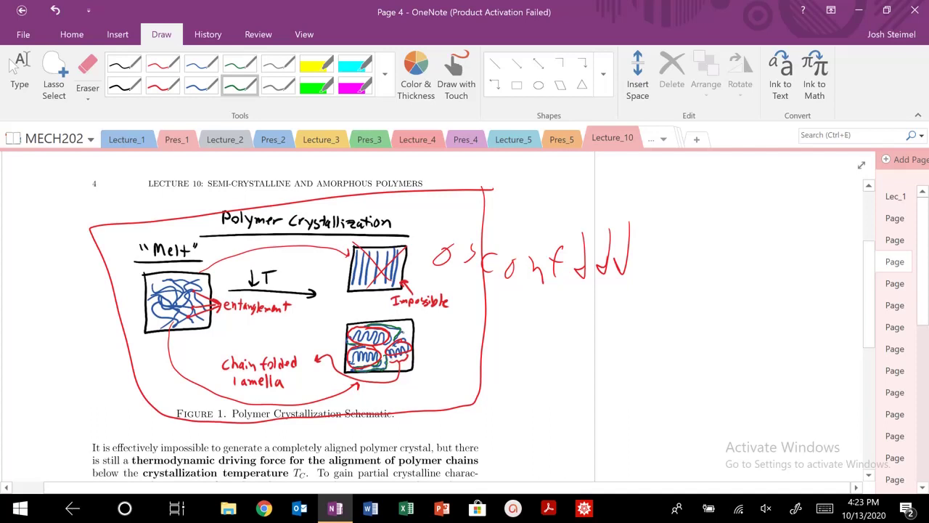
mouse_move(407, 328)
mouse_down()
mouse_move(456, 338)
mouse_move(444, 350)
mouse_move(501, 356)
mouse_move(542, 375)
mouse_up()
mouse_move(563, 340)
mouse_down()
mouse_move(561, 366)
mouse_move(580, 376)
mouse_move(645, 368)
mouse_move(649, 390)
mouse_up()
mouse_move(496, 388)
mouse_down()
mouse_move(488, 411)
mouse_move(530, 416)
mouse_up()
mouse_move(545, 407)
mouse_down()
mouse_move(545, 418)
mouse_move(553, 411)
mouse_up()
mouse_move(559, 401)
mouse_down()
mouse_move(561, 421)
mouse_move(570, 411)
mouse_up()
mouse_move(580, 384)
mouse_down()
mouse_move(588, 411)
mouse_move(600, 411)
mouse_up()
drag(604, 401, 645, 420)
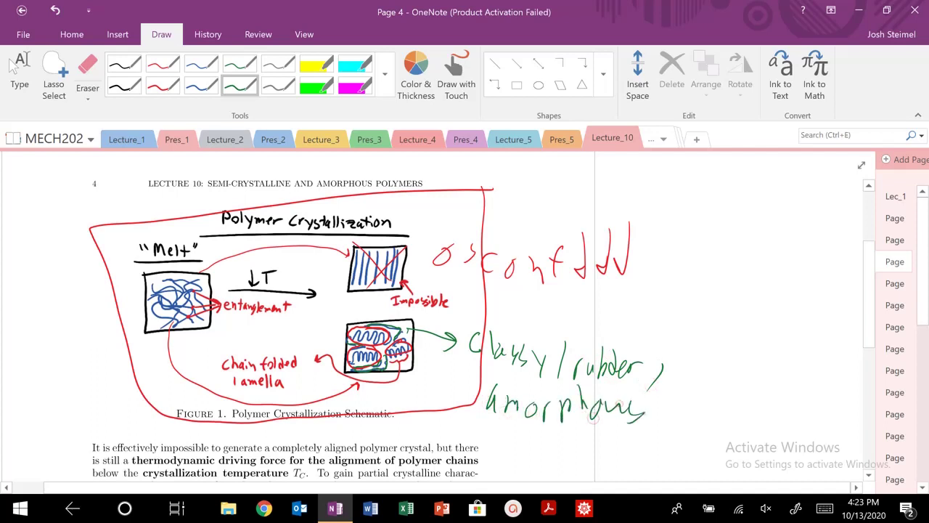
In red ink, draw an arrow down from the lamella box labelled 'crystalline', then return to typing mode
click(162, 86)
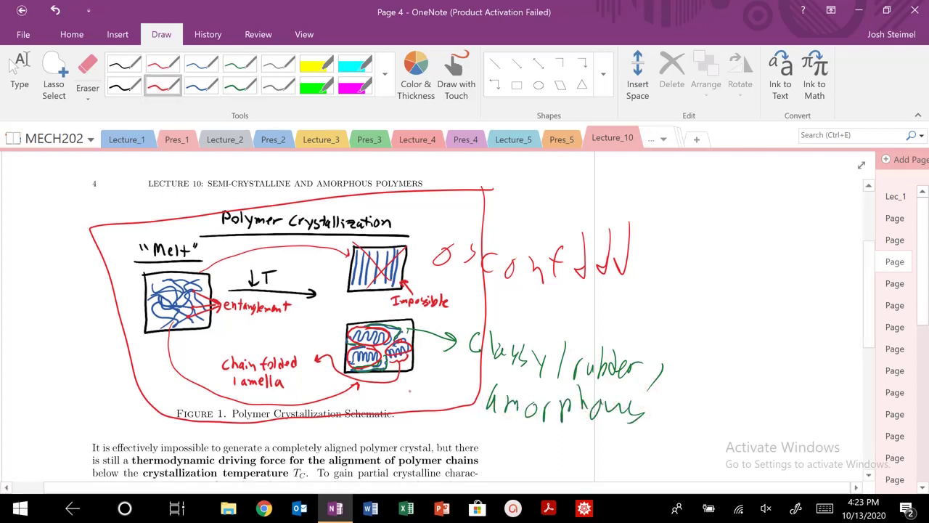
mouse_move(418, 417)
mouse_down()
mouse_move(404, 360)
mouse_move(417, 443)
mouse_move(433, 428)
mouse_move(448, 449)
mouse_move(459, 443)
mouse_up()
mouse_move(475, 420)
mouse_down()
mouse_move(477, 445)
mouse_move(485, 430)
mouse_up()
drag(497, 433, 511, 445)
mouse_move(521, 424)
mouse_down()
mouse_move(522, 445)
mouse_move(542, 447)
mouse_up()
drag(545, 445, 555, 451)
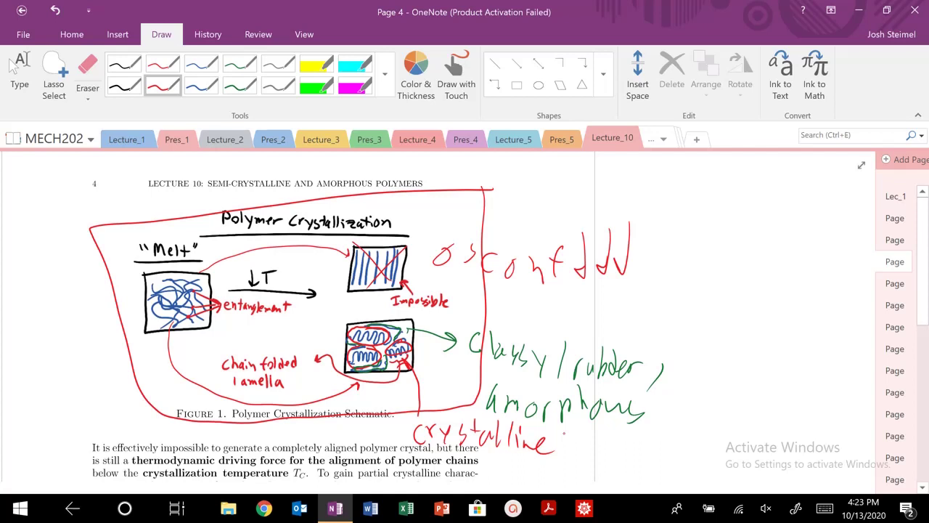
scroll(363, 326, up, 2)
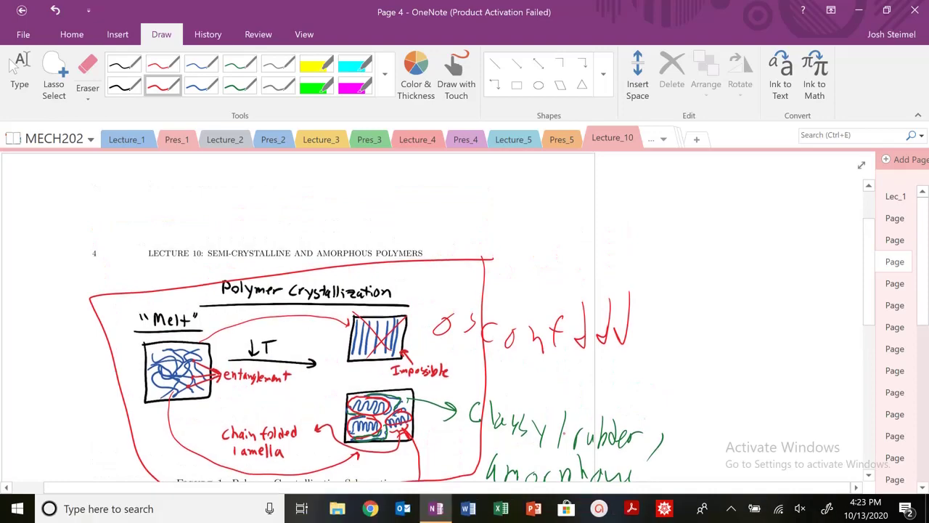
click(12, 66)
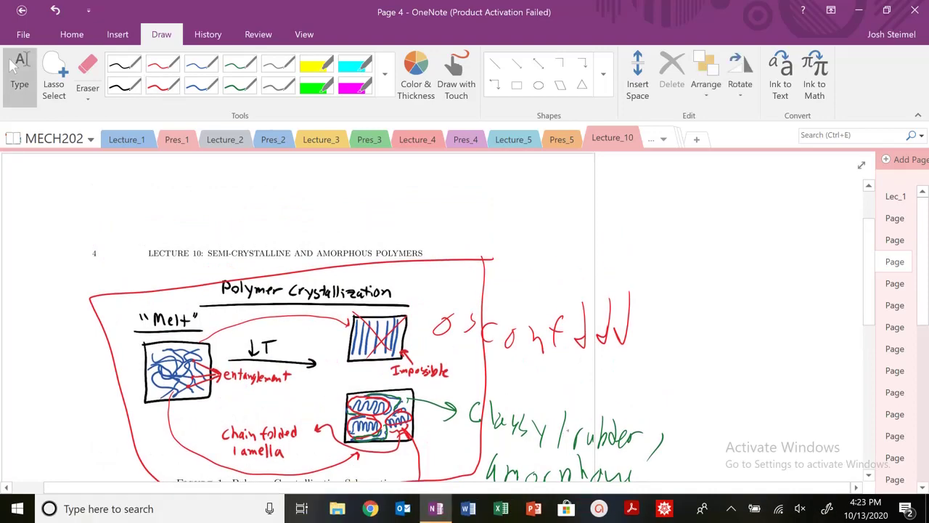